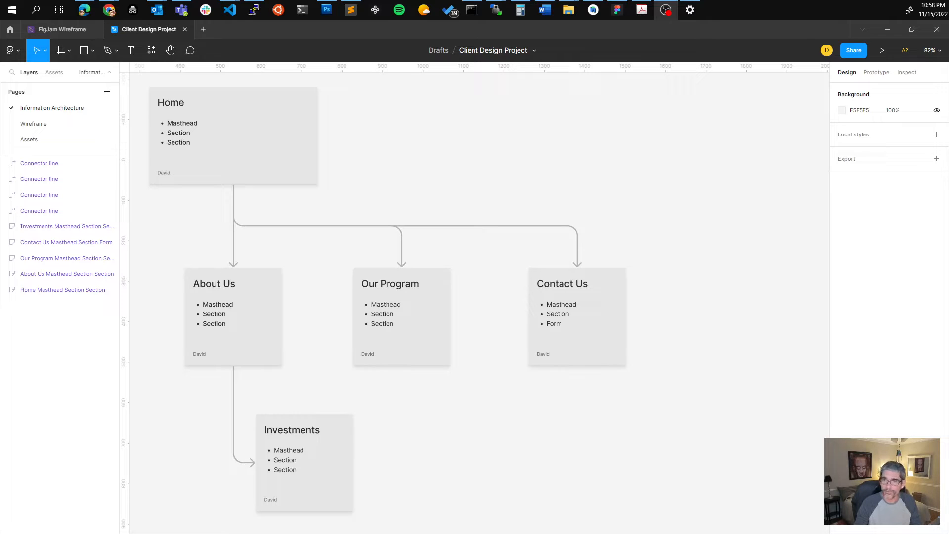
# Switch to the FigJam Wireframe file
pyautogui.click(405, 173)
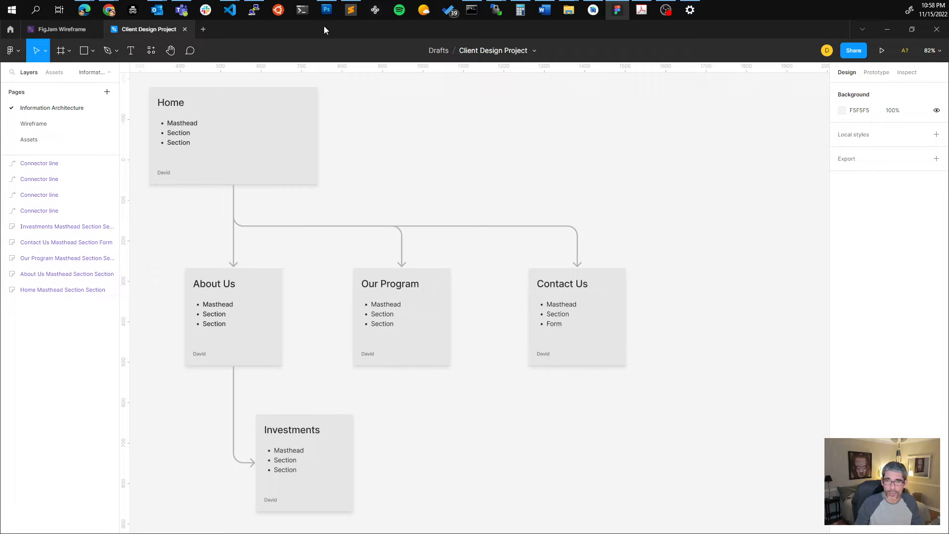
pyautogui.click(38, 127)
pyautogui.click(42, 110)
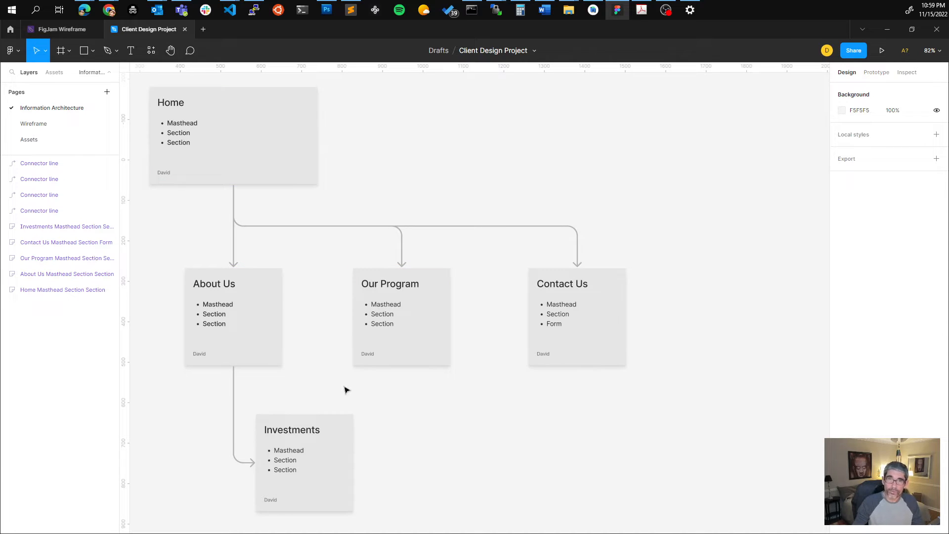
pyautogui.click(67, 31)
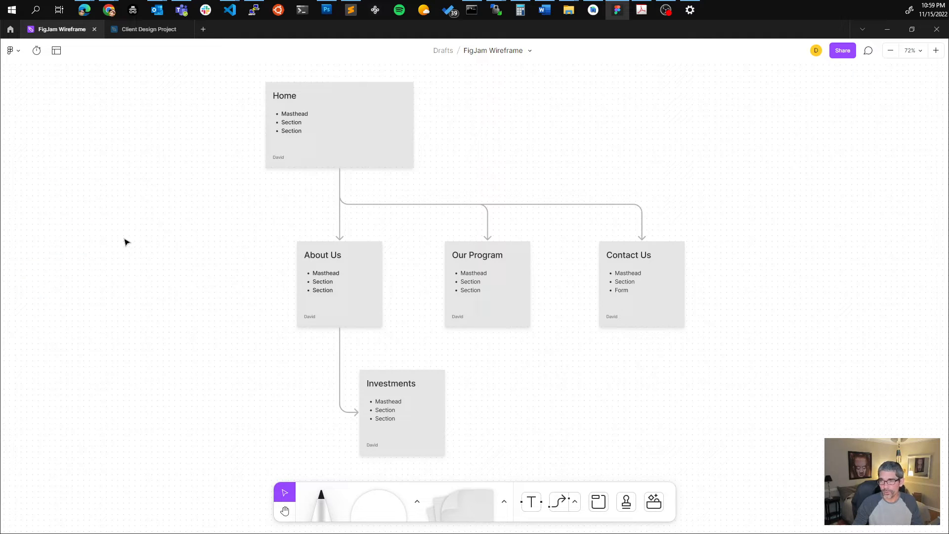
pyautogui.moveTo(226, 73); pyautogui.dragTo(795, 459)
pyautogui.click(815, 396)
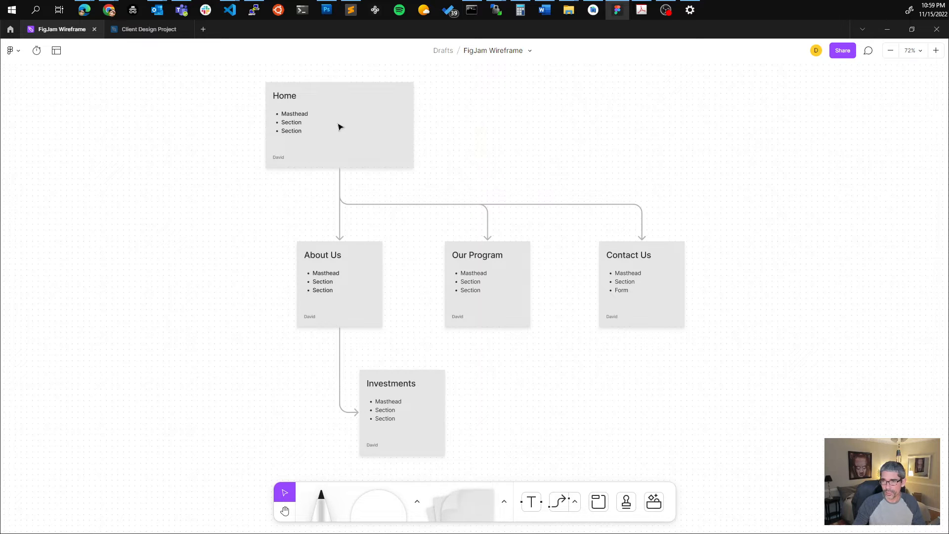
pyautogui.doubleClick(314, 125)
pyautogui.click(314, 125)
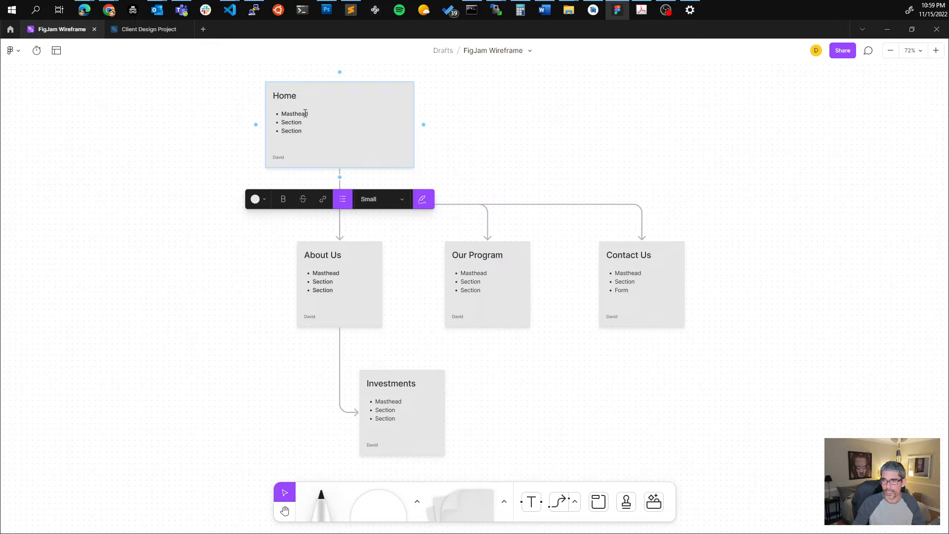
pyautogui.click(304, 131)
pyautogui.click(626, 414)
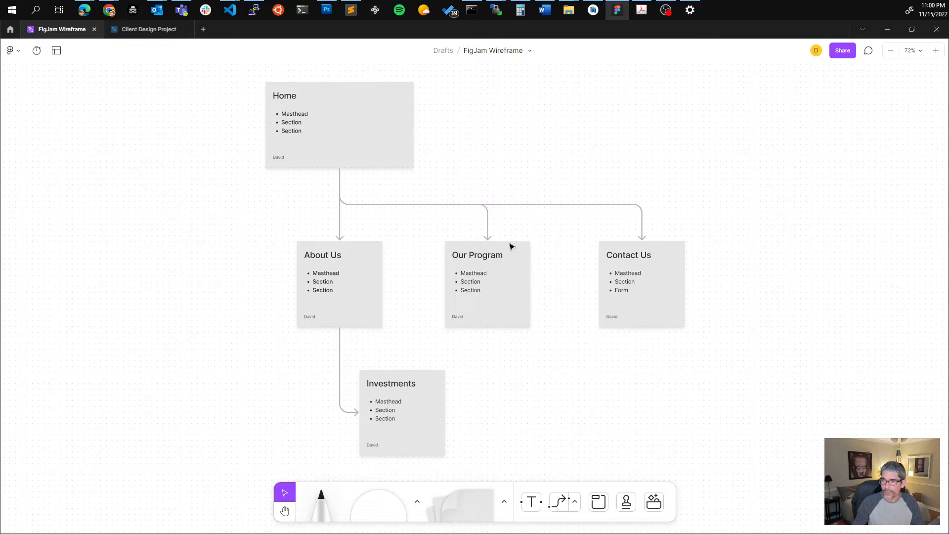
# Duplicate the Contact Us sticky note beside the original and draw a connector from the Home note to the copy
pyautogui.scroll(-2, 490, 322)
pyautogui.press('h')
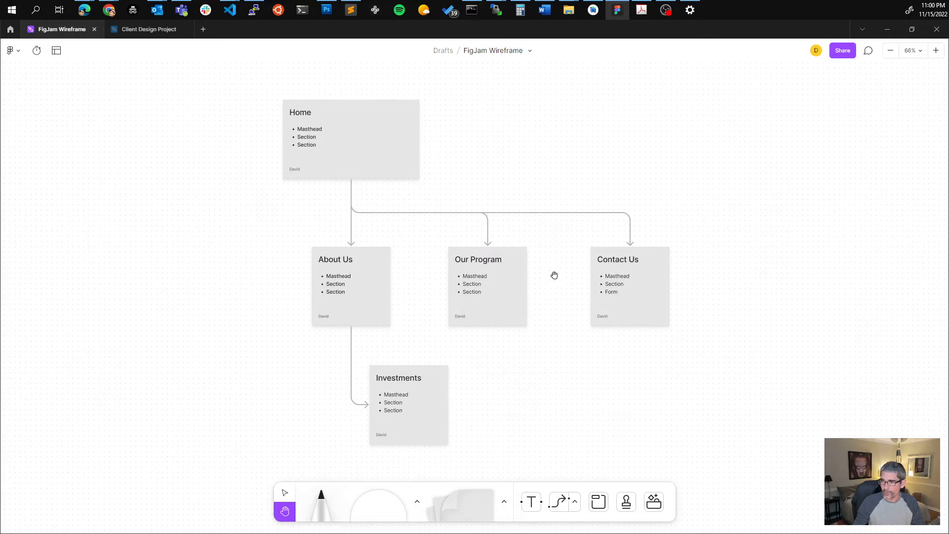
pyautogui.moveTo(554, 275); pyautogui.dragTo(354, 271)
pyautogui.press('v')
pyautogui.click(422, 281)
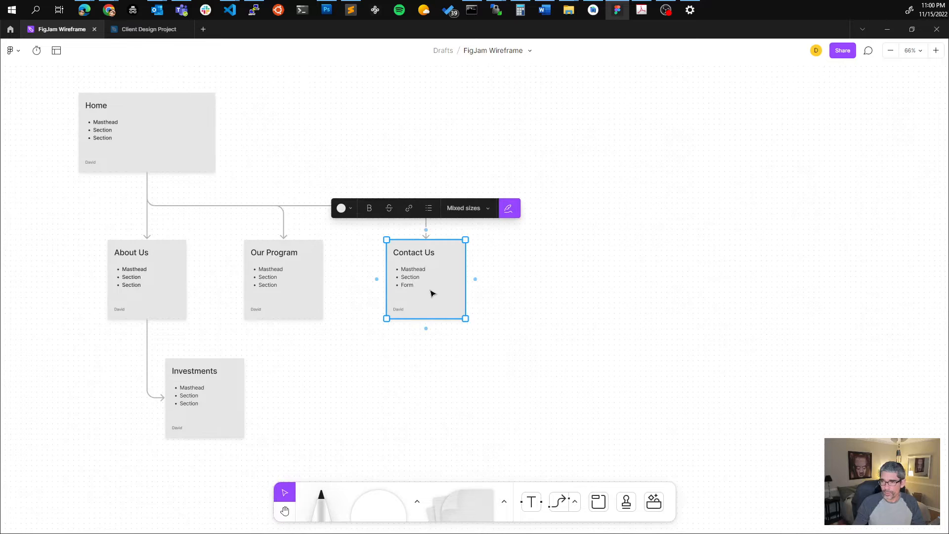
pyautogui.rightClick(420, 288)
pyautogui.click(556, 254)
pyautogui.moveTo(426, 289); pyautogui.dragTo(554, 289)
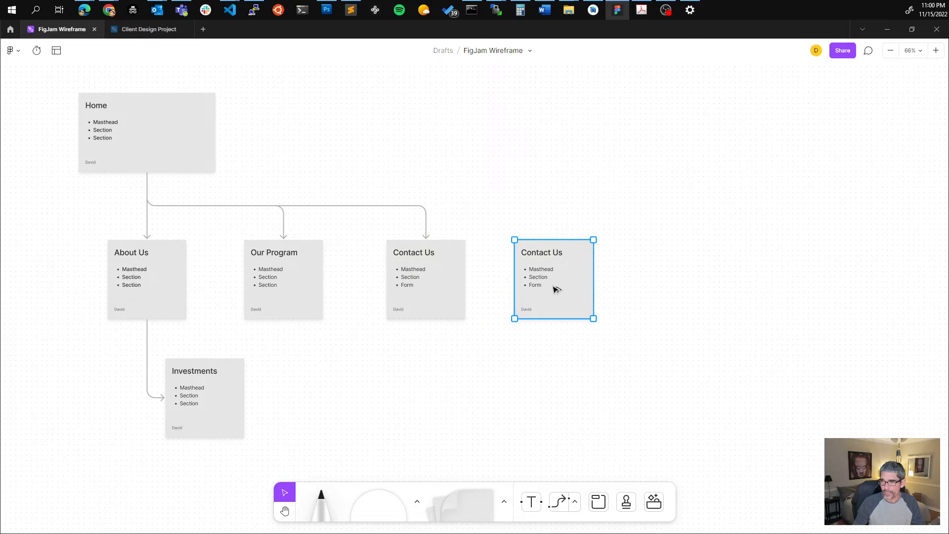
pyautogui.click(562, 509)
pyautogui.moveTo(147, 173); pyautogui.dragTo(546, 241)
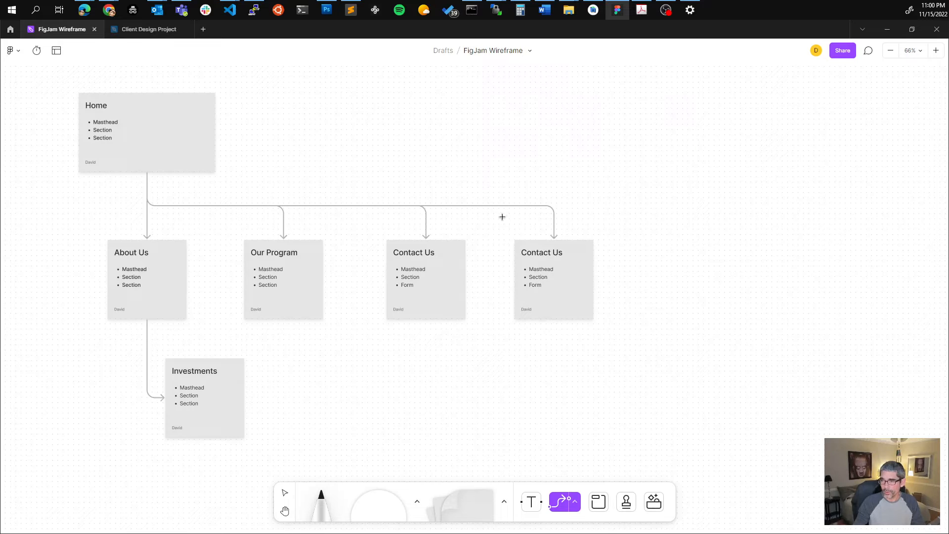
# Delete the connector to the duplicated Contact Us note, and the duplicated note itself
pyautogui.press('v')
pyautogui.click(488, 206)
pyautogui.press('Delete')
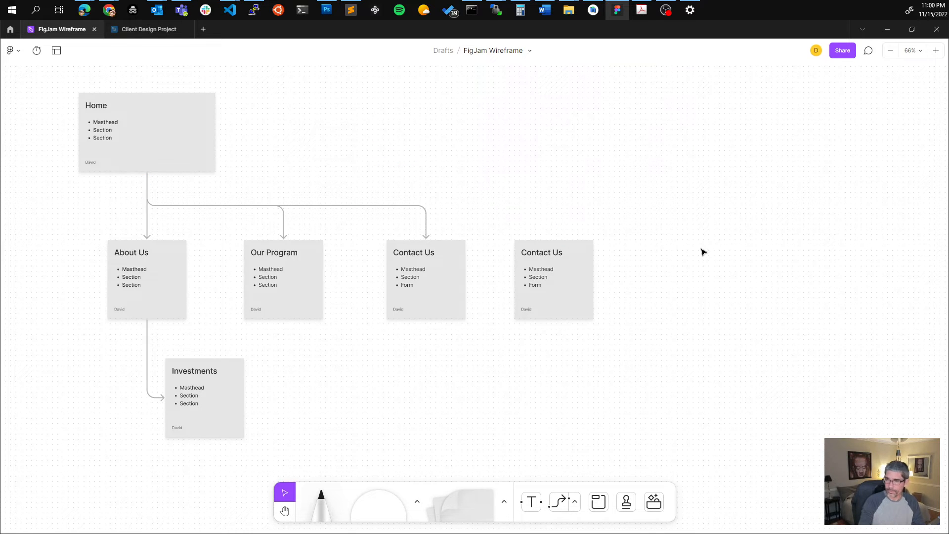
pyautogui.click(536, 271)
pyautogui.press('Delete')
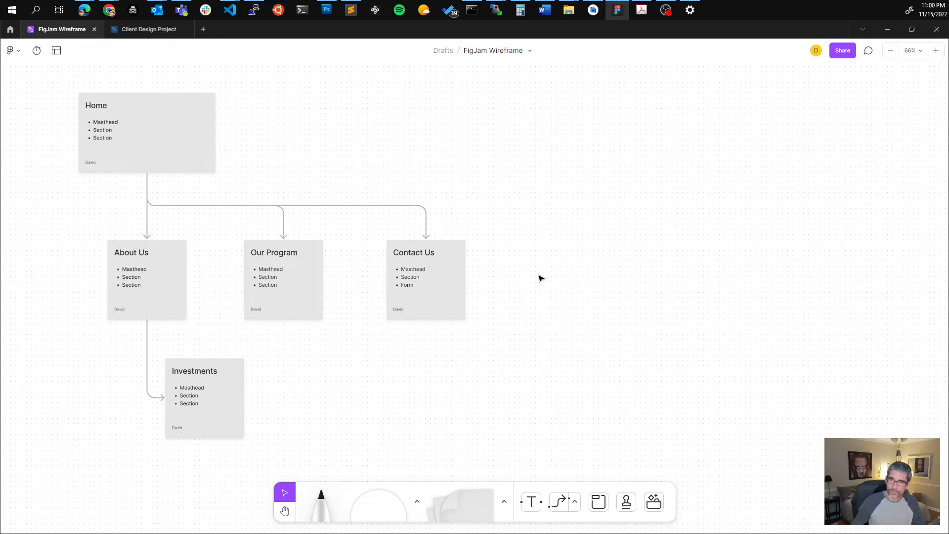
# Copy the entire site map, including notes and connectors, and switch to the Client Design Project file
pyautogui.moveTo(59, 73); pyautogui.dragTo(570, 460)
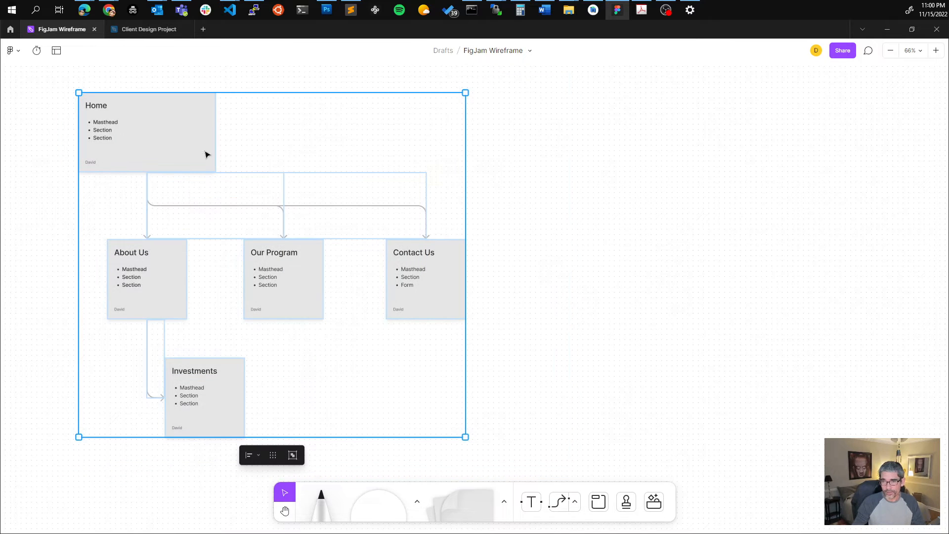
pyautogui.rightClick(161, 151)
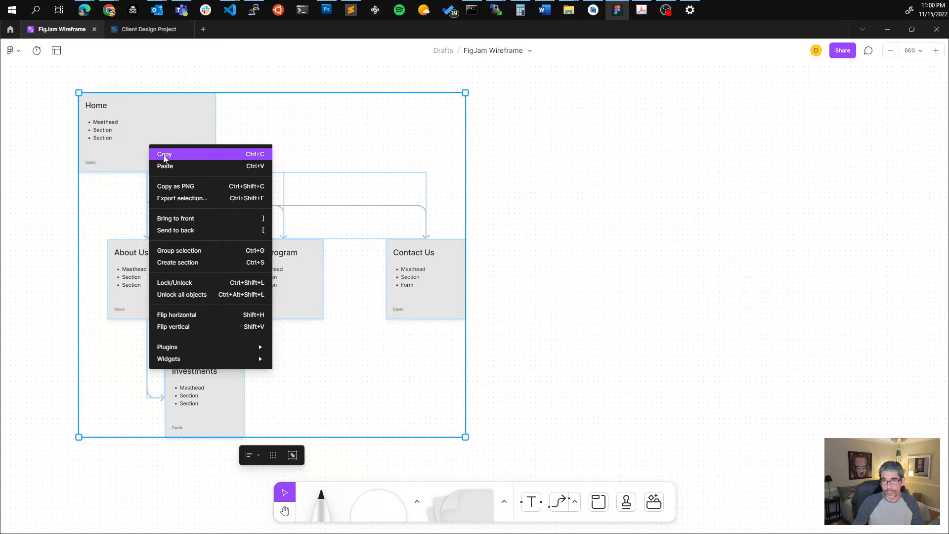
pyautogui.click(164, 154)
pyautogui.click(148, 29)
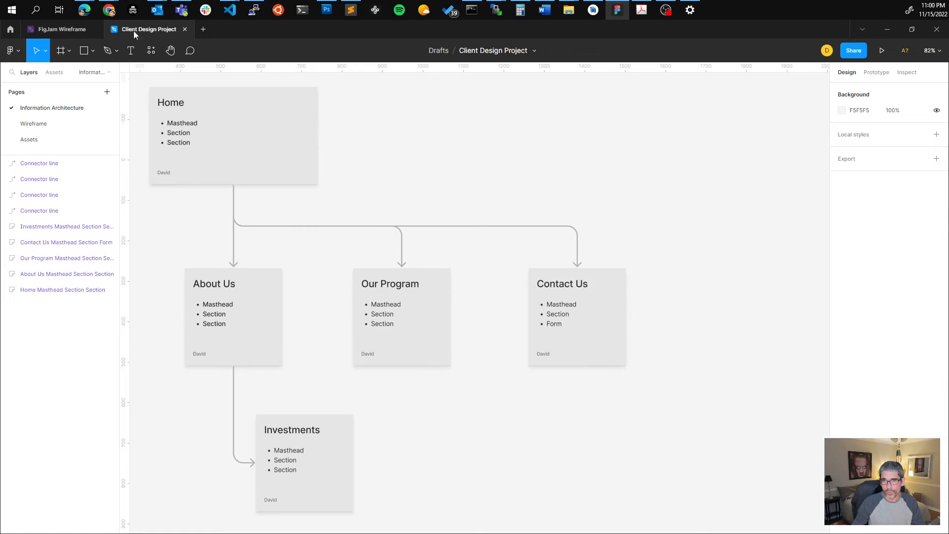
# Replace the existing diagram on the Information Architecture page with the copied site map
pyautogui.moveTo(138, 92); pyautogui.dragTo(737, 503)
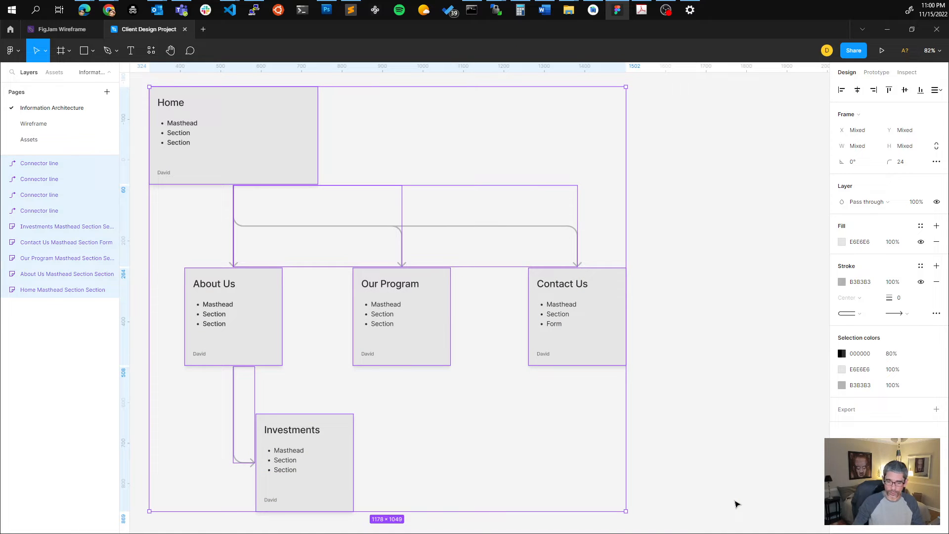
pyautogui.press('Delete')
pyautogui.rightClick(264, 111)
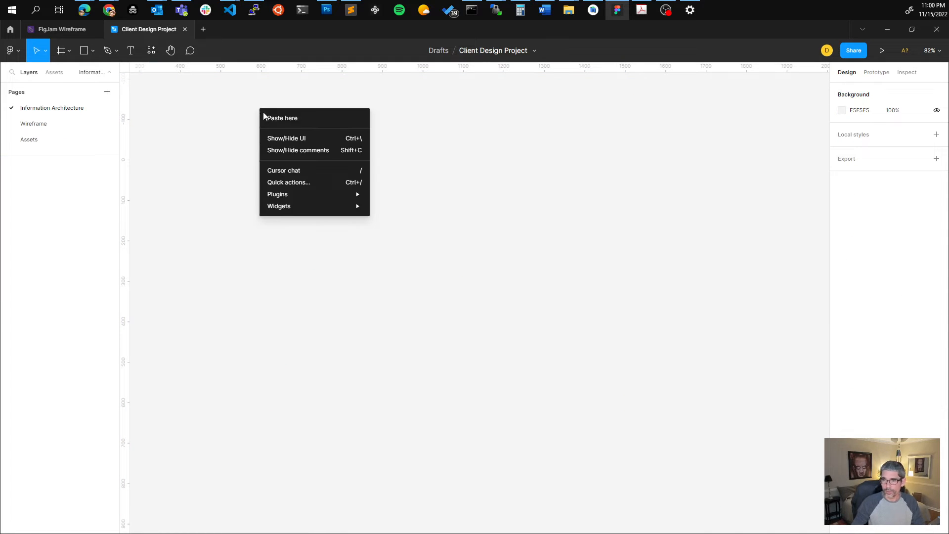
pyautogui.click(297, 121)
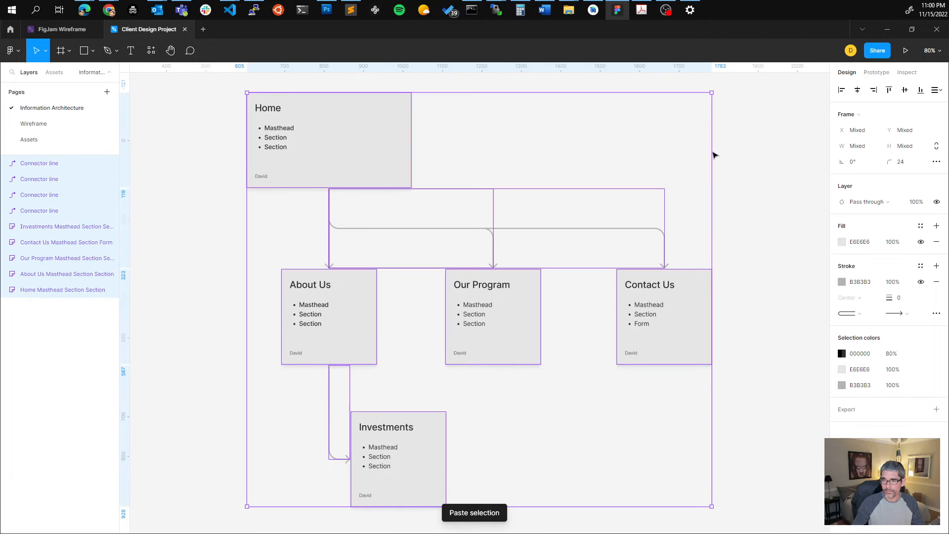
pyautogui.click(176, 273)
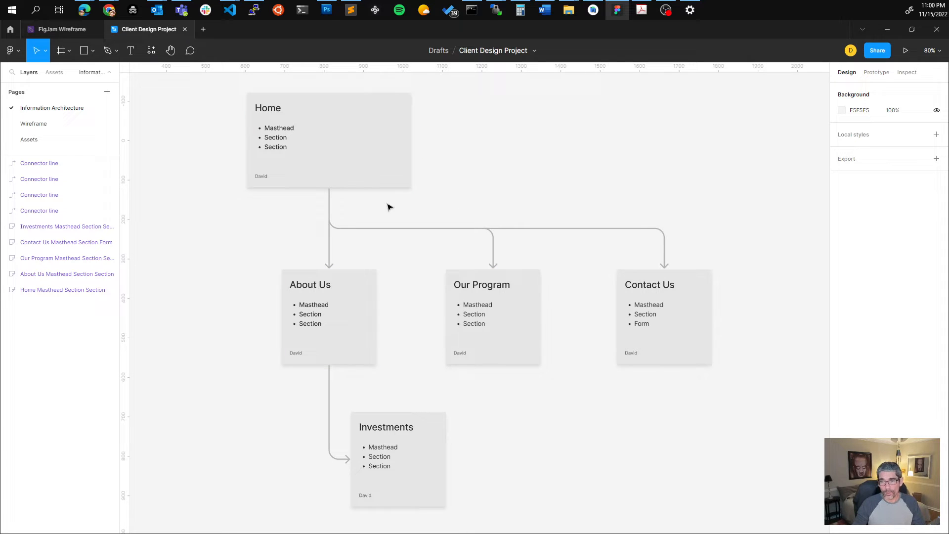
# Duplicate the Contact Us note to its right in the same row, leaving a gap of 152 between them
pyautogui.moveTo(549, 191); pyautogui.dragTo(454, 190)
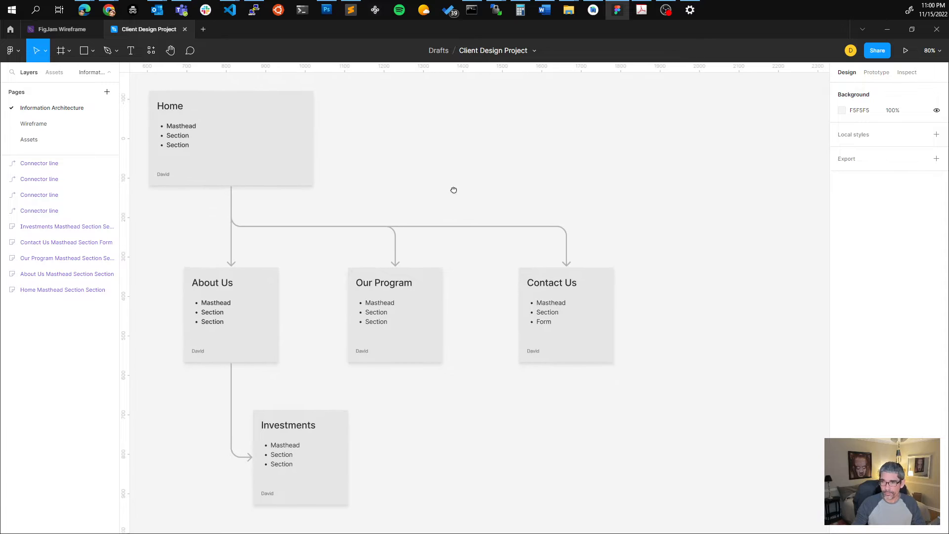
pyautogui.click(579, 343)
pyautogui.moveTo(578, 332); pyautogui.dragTo(734, 325)
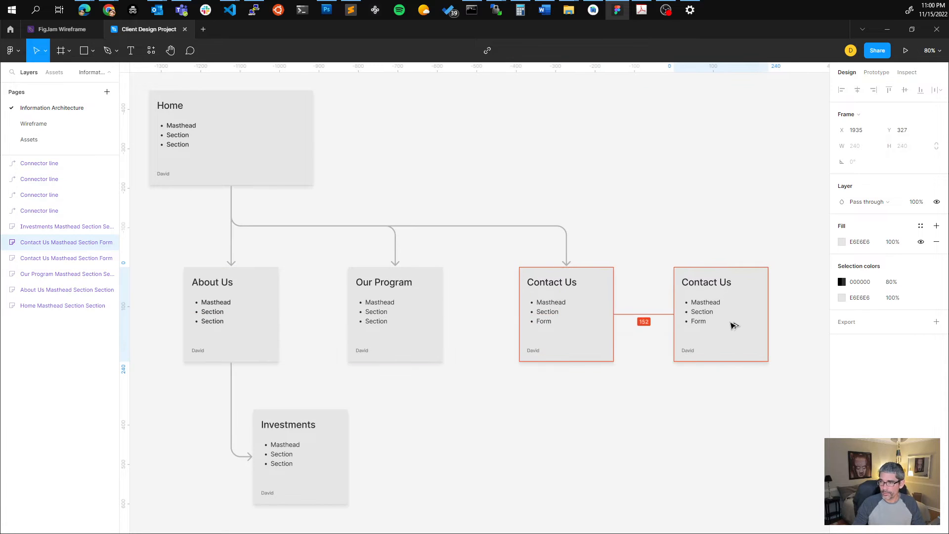
# Duplicate the connector from Home to Contact Us and attach the arrow end of one to the new Contact Us note
pyautogui.click(534, 227)
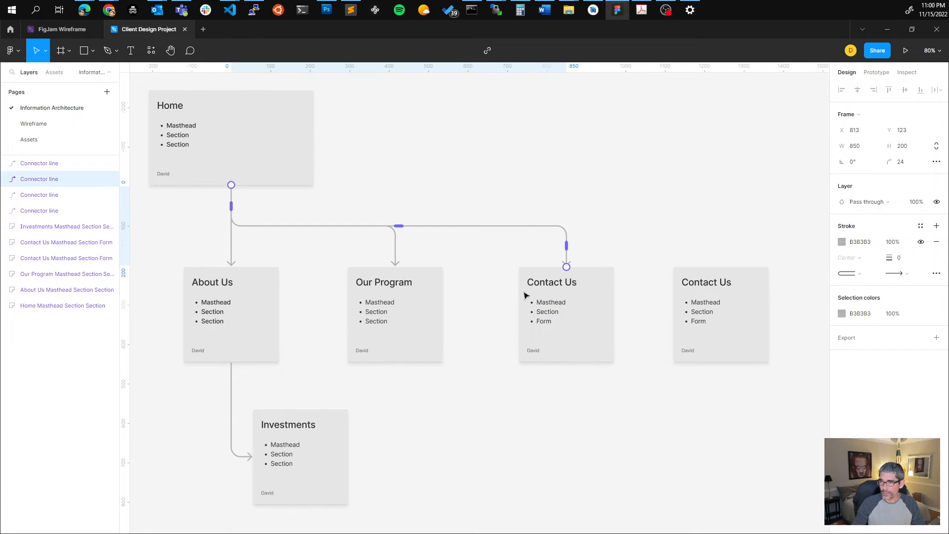
pyautogui.rightClick(489, 226)
pyautogui.click(515, 232)
pyautogui.rightClick(504, 224)
pyautogui.click(527, 243)
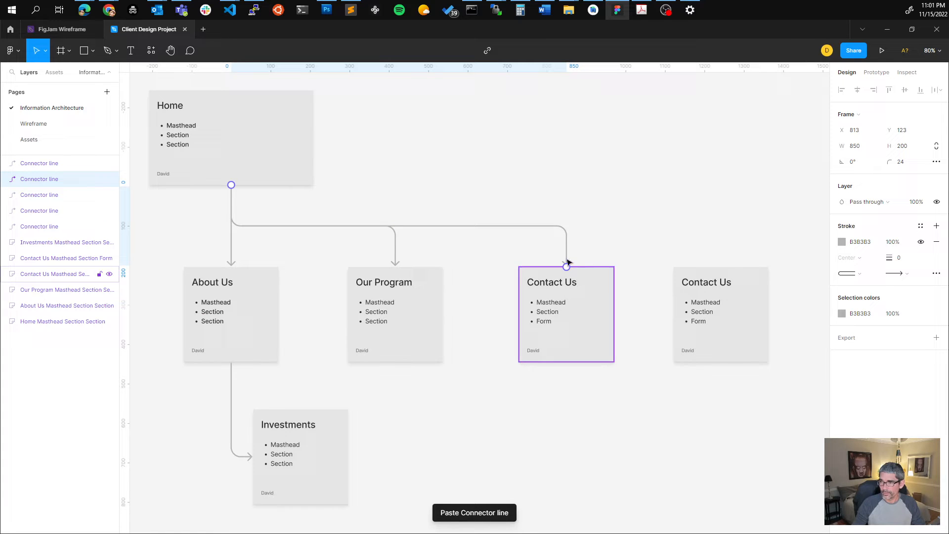
pyautogui.moveTo(567, 268); pyautogui.dragTo(722, 267)
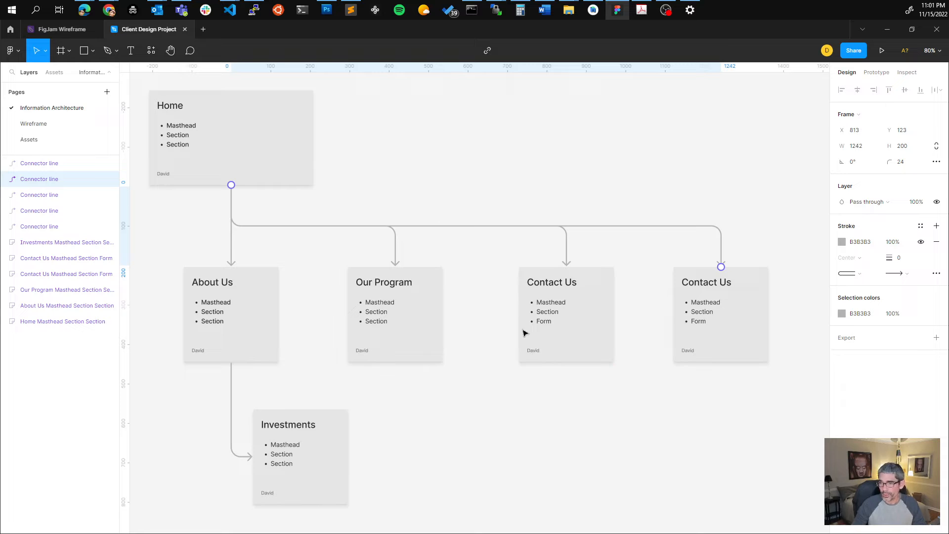
pyautogui.click(746, 320)
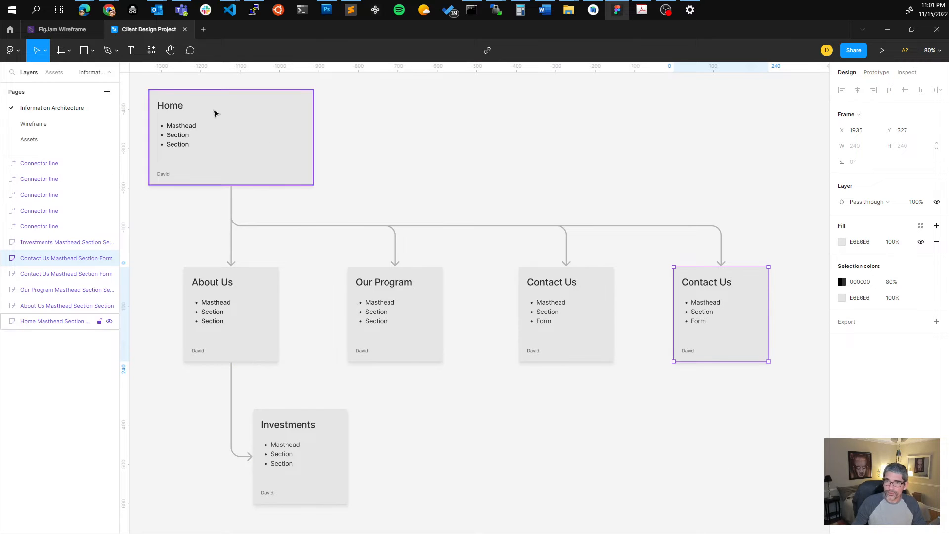
# Set the connector from Home to the second Contact Us note as the source for the Give Me FigJam Connectors! plugin
pyautogui.click(151, 50)
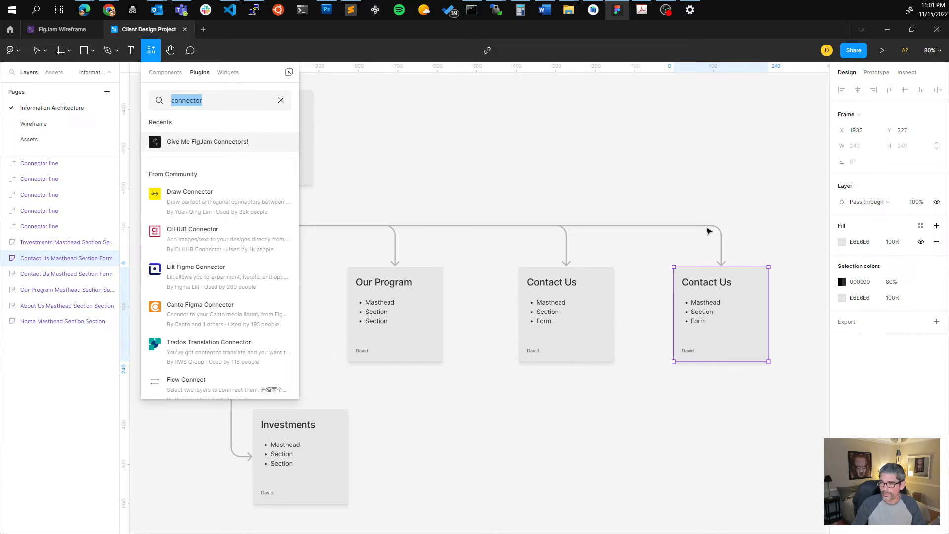
pyautogui.click(637, 228)
pyautogui.rightClick(609, 228)
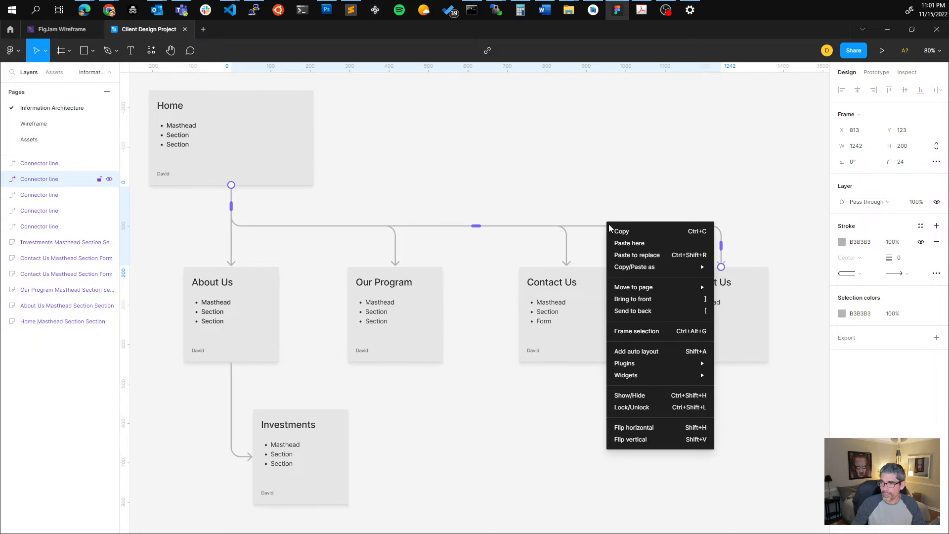
pyautogui.moveTo(636, 365)
pyautogui.moveTo(731, 378)
pyautogui.moveTo(767, 376)
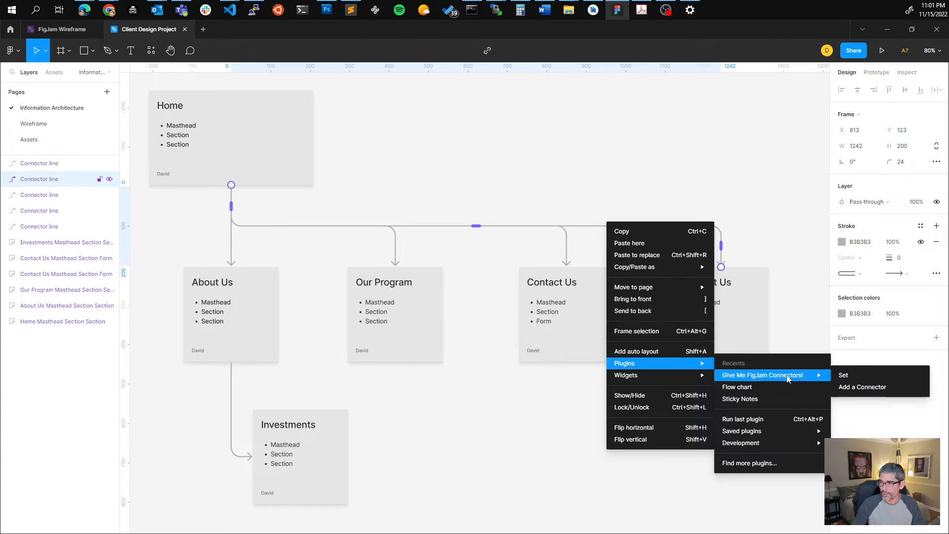
pyautogui.click(849, 377)
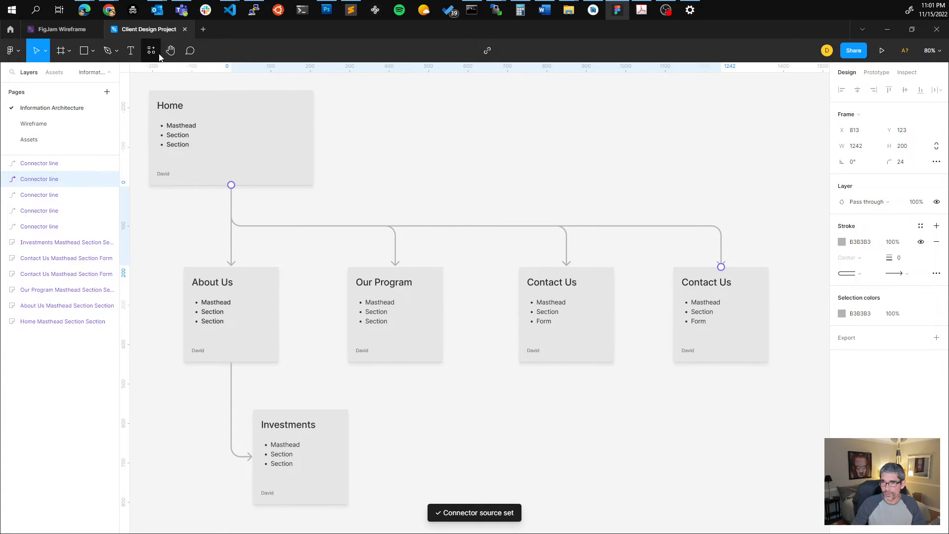
pyautogui.click(152, 50)
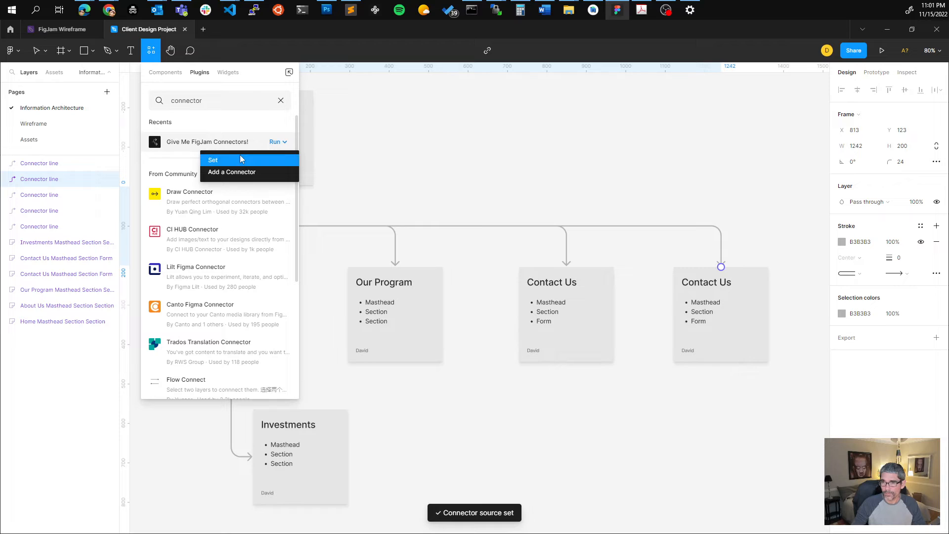
pyautogui.click(218, 160)
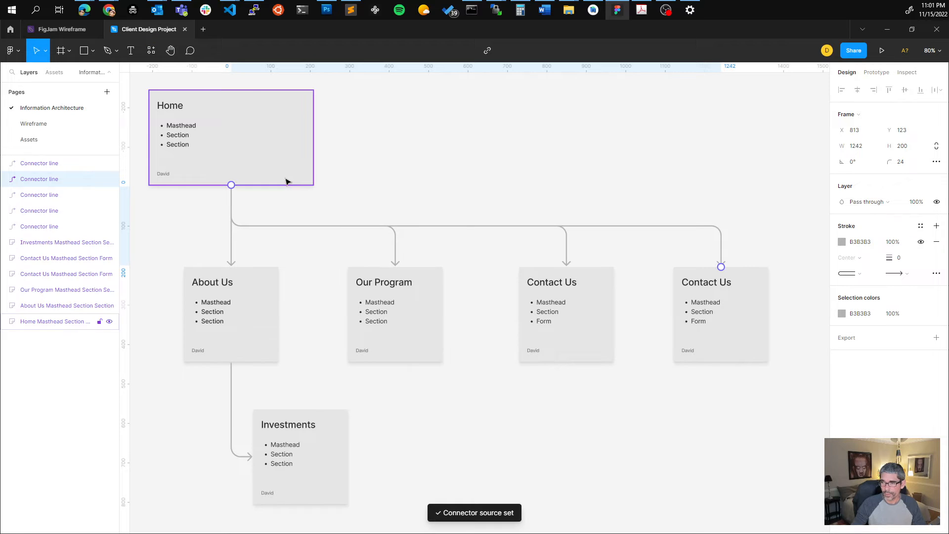
# Duplicate the first Contact Us note and place the copy below, between the two Contact Us notes
pyautogui.scroll(-1, 442, 371)
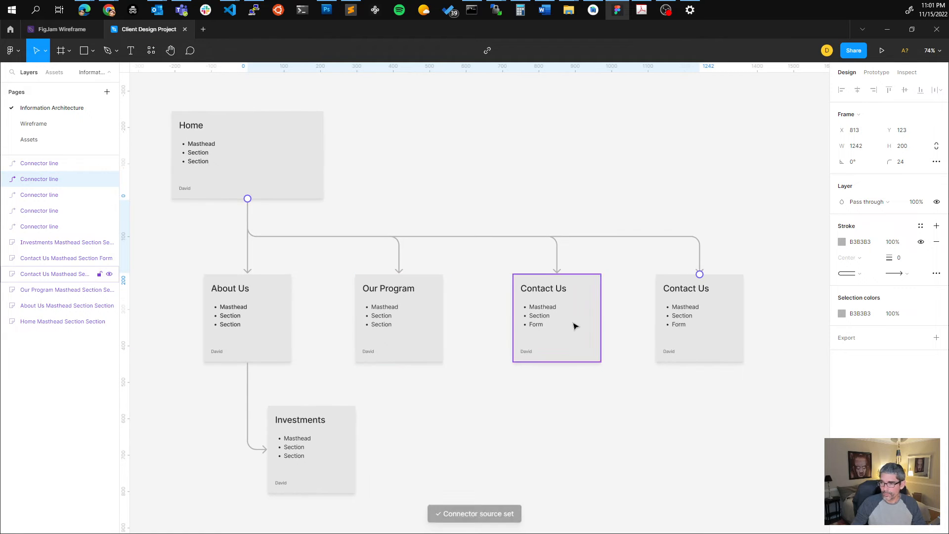
pyautogui.click(561, 346)
pyautogui.moveTo(561, 346); pyautogui.dragTo(637, 459)
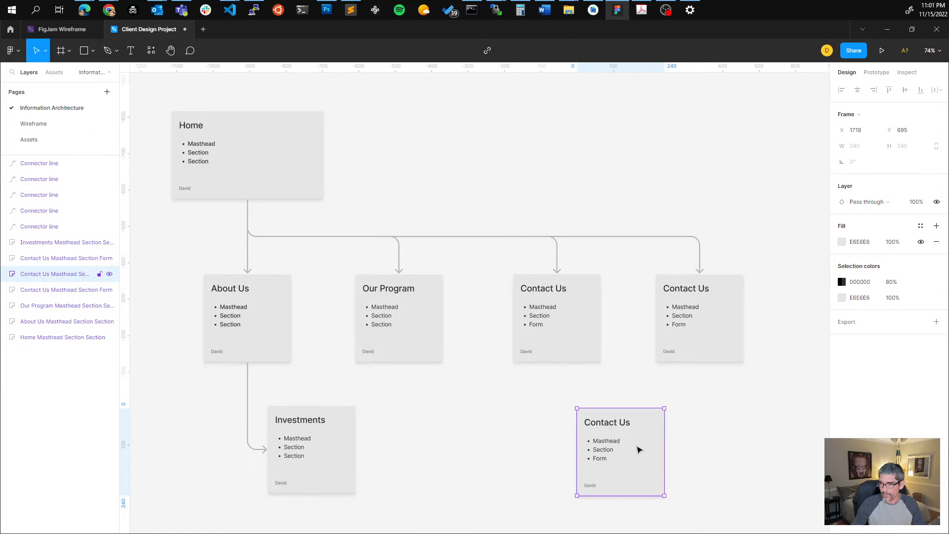
# Add a Give Me FigJam Connectors! connector from the first Contact Us note to the one below and attach its arrow end to the lower note's left side
pyautogui.click(542, 328)
pyautogui.keyDown('shift'); pyautogui.click(614, 427); pyautogui.keyUp('shift')
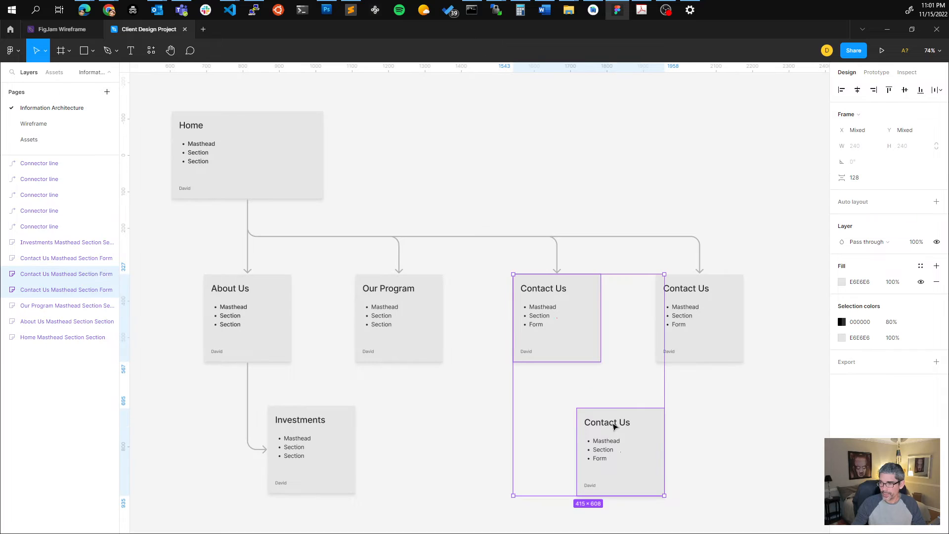
pyautogui.rightClick(567, 359)
pyautogui.moveTo(641, 446)
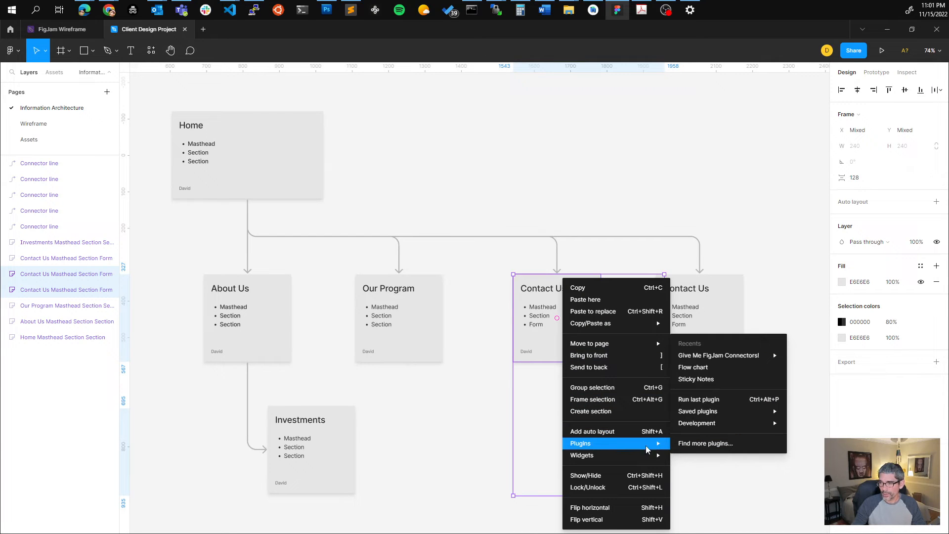
pyautogui.moveTo(723, 358)
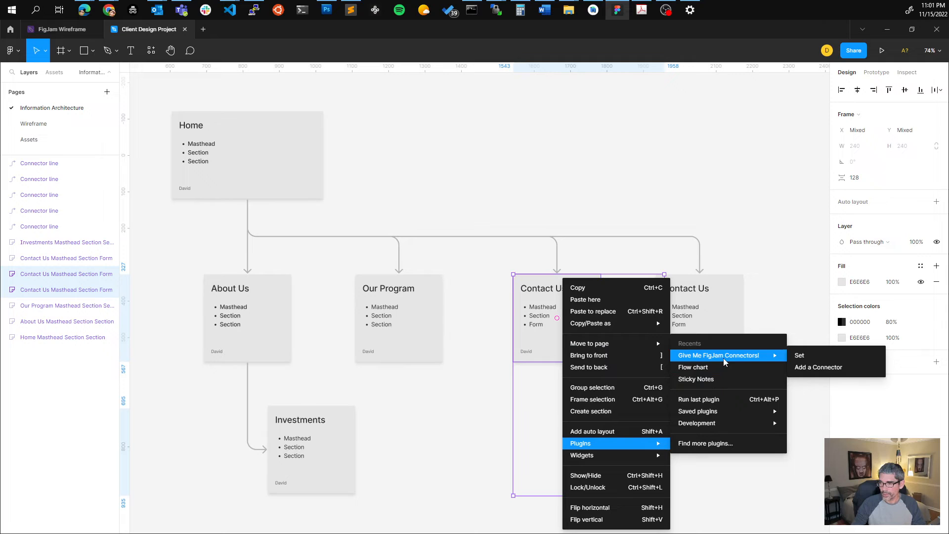
pyautogui.click(814, 371)
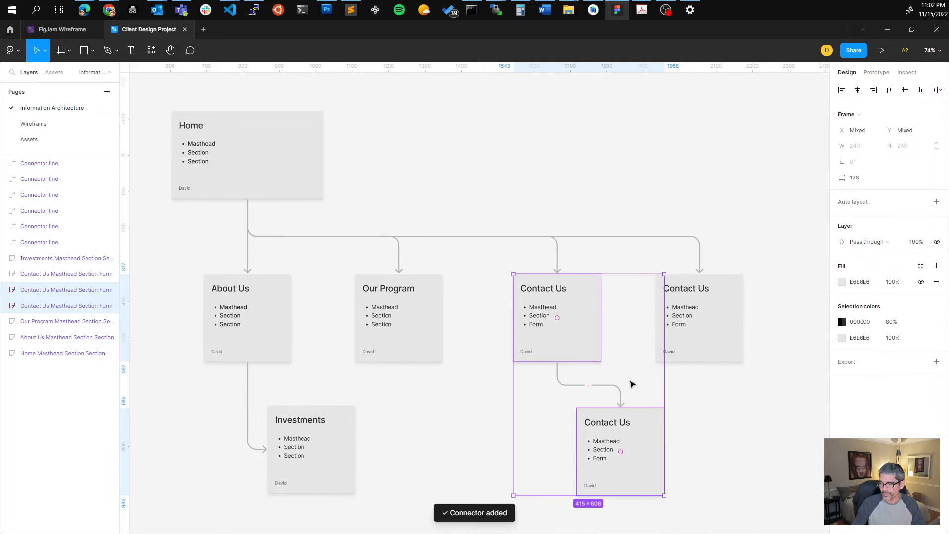
pyautogui.moveTo(621, 409); pyautogui.dragTo(577, 452)
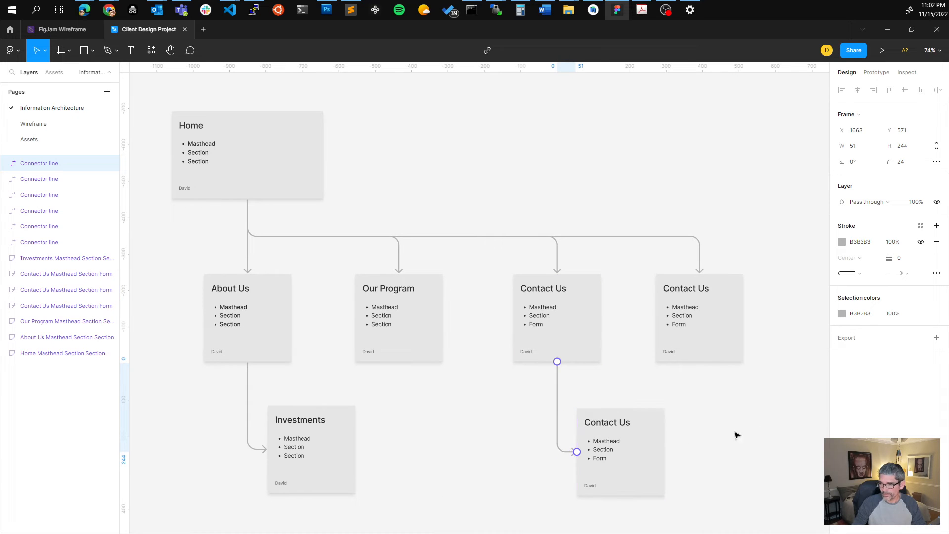
# Duplicate the lower Contact Us note and place the copy directly below it
pyautogui.scroll(-5, 680, 439)
pyautogui.scroll(-5, 667, 402)
pyautogui.scroll(8, 665, 399)
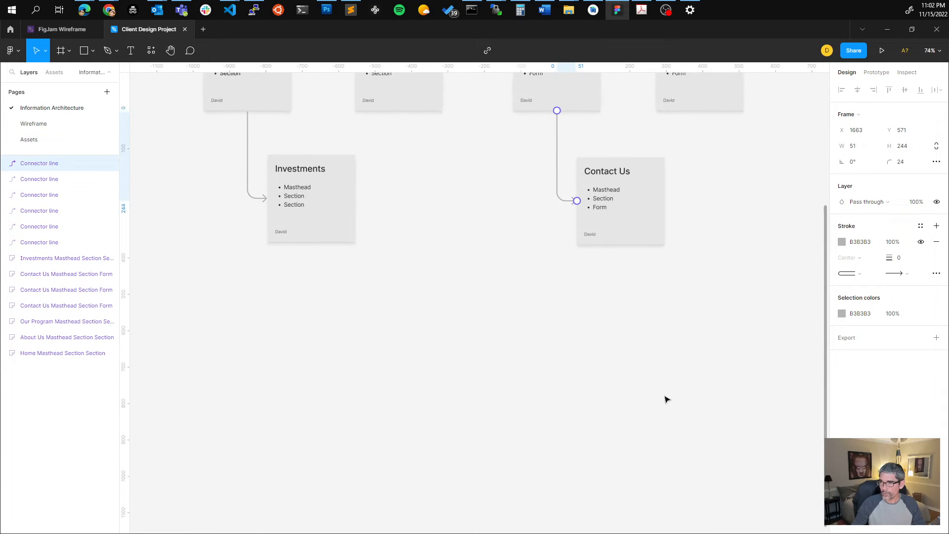
pyautogui.click(662, 395)
pyautogui.moveTo(621, 362); pyautogui.dragTo(610, 479)
# Add a plugin connector from the first Contact Us note to the lowest copy and attach its arrow end to the copy's left side
pyautogui.click(574, 260)
pyautogui.keyDown('shift'); pyautogui.click(607, 458); pyautogui.keyUp('shift')
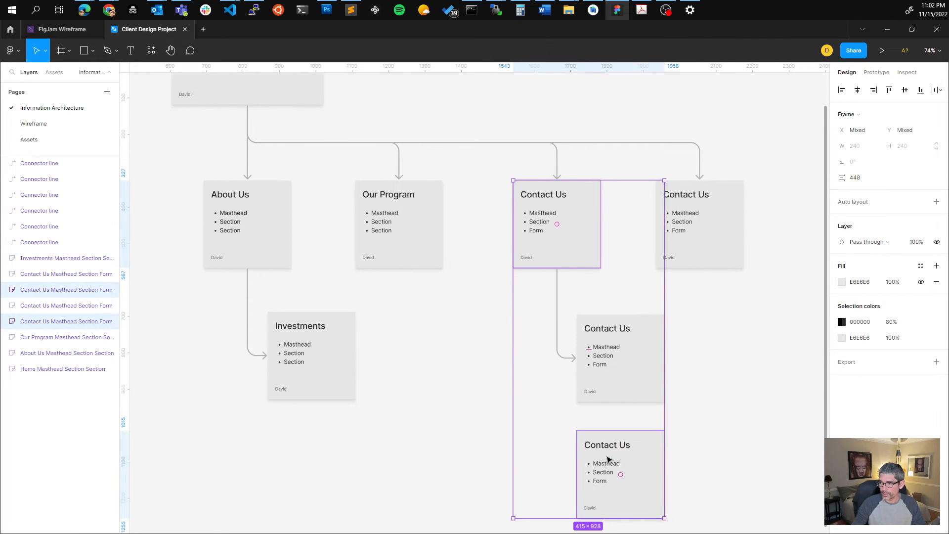
pyautogui.rightClick(607, 459)
pyautogui.moveTo(679, 447)
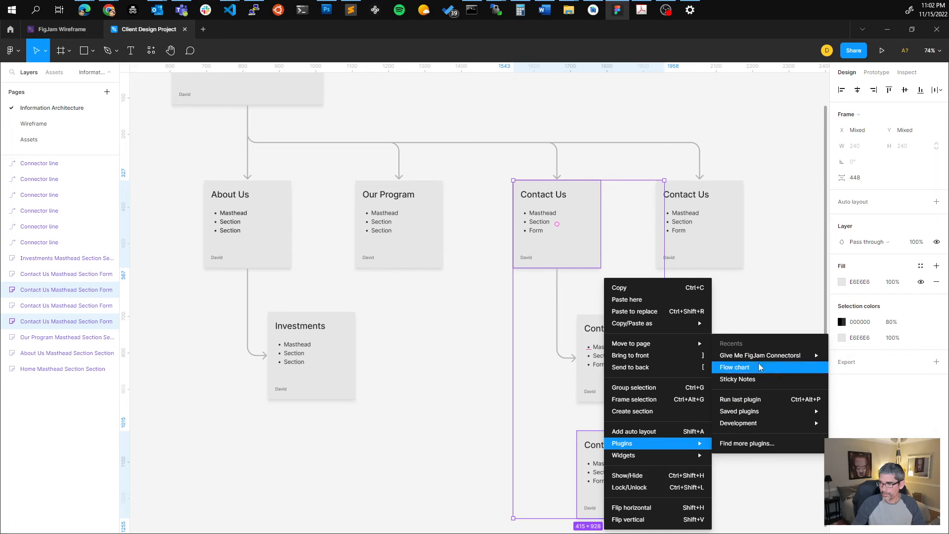
pyautogui.moveTo(829, 357)
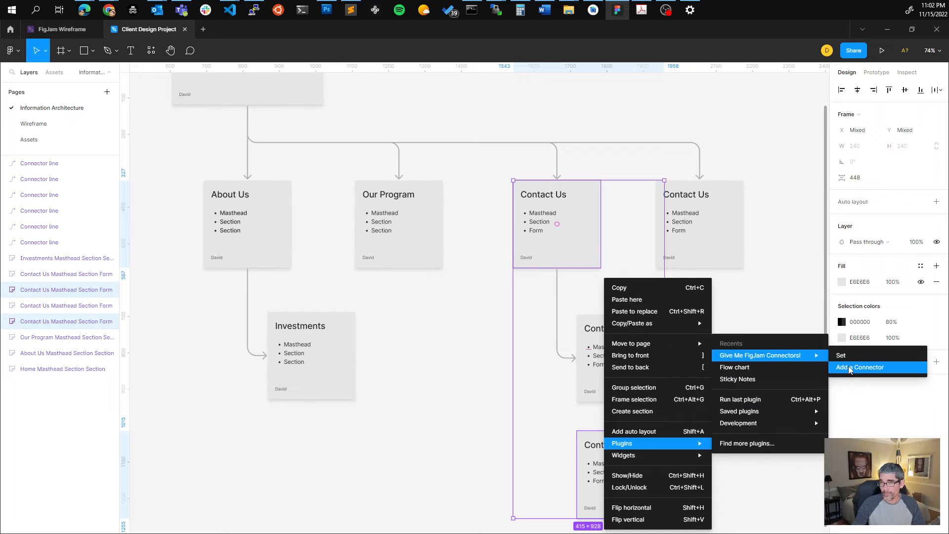
pyautogui.click(848, 366)
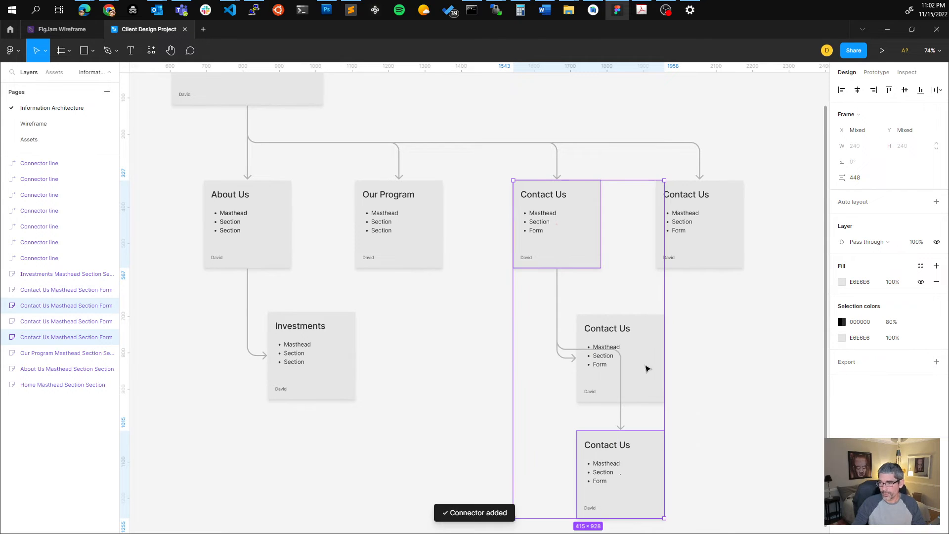
pyautogui.click(621, 413)
pyautogui.moveTo(621, 431); pyautogui.dragTo(577, 475)
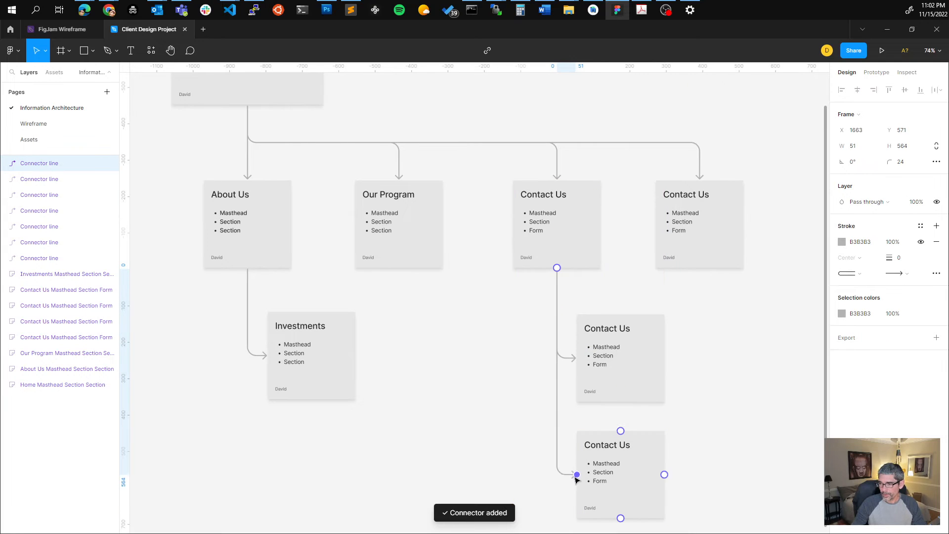
# Duplicate the Investments note and place the copy directly below it, level with the lowest Contact Us note
pyautogui.click(303, 322)
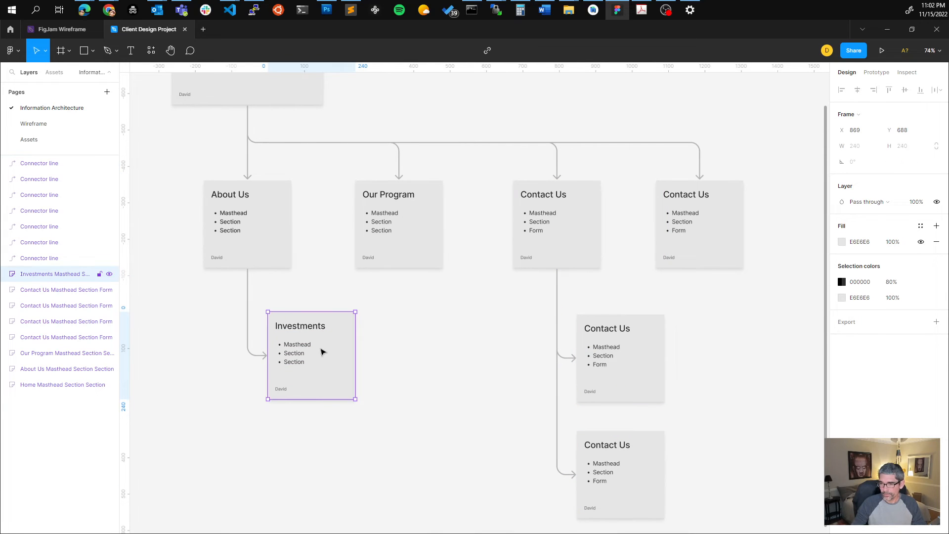
pyautogui.moveTo(324, 359); pyautogui.dragTo(323, 477)
# Connect About Us to the lower Investments note and attach the connector's arrow end to that note's left side
pyautogui.click(267, 255)
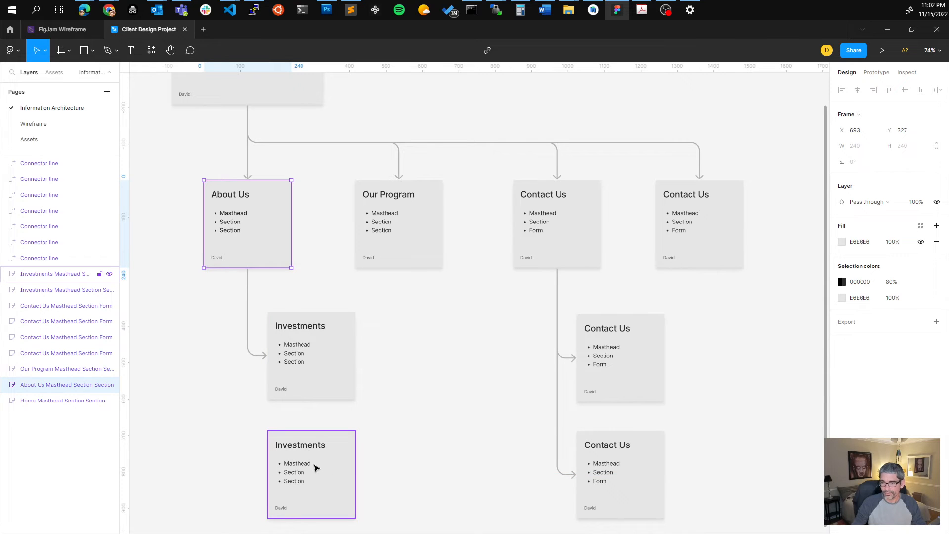
pyautogui.keyDown('shift'); pyautogui.click(316, 467); pyautogui.keyUp('shift')
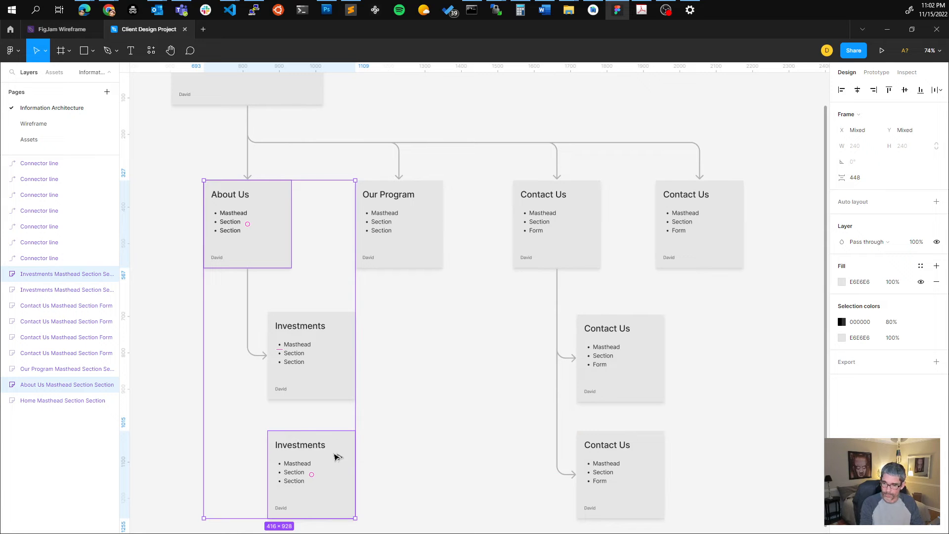
pyautogui.hotkey('ctrl', 'v')
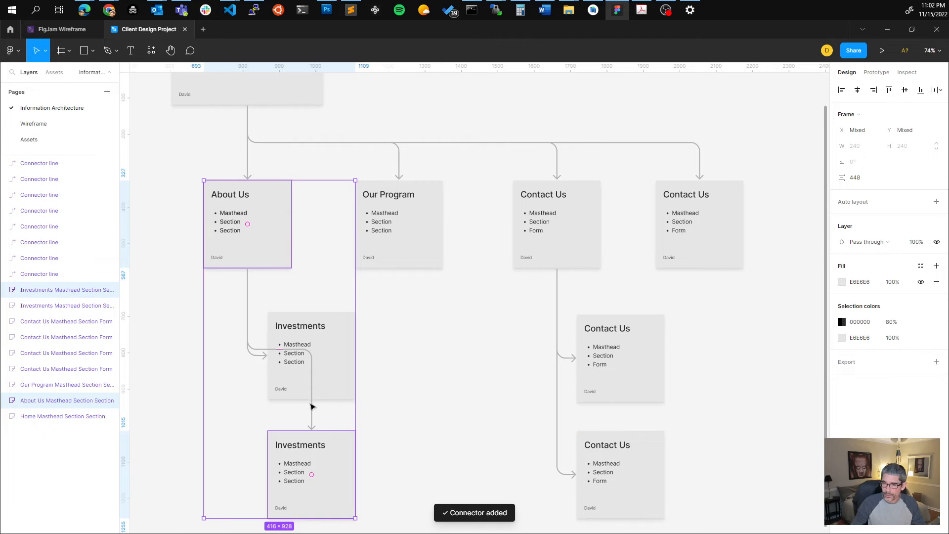
pyautogui.click(311, 402)
pyautogui.moveTo(311, 430); pyautogui.dragTo(268, 475)
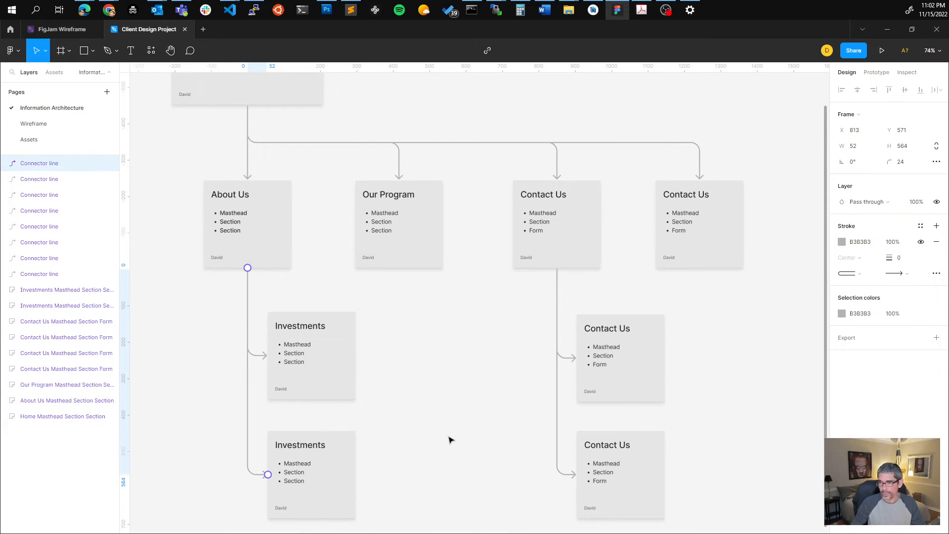
# Delete the connector from Home to the second Contact Us note and the one from About Us to the lower Investments note
pyautogui.click(621, 144)
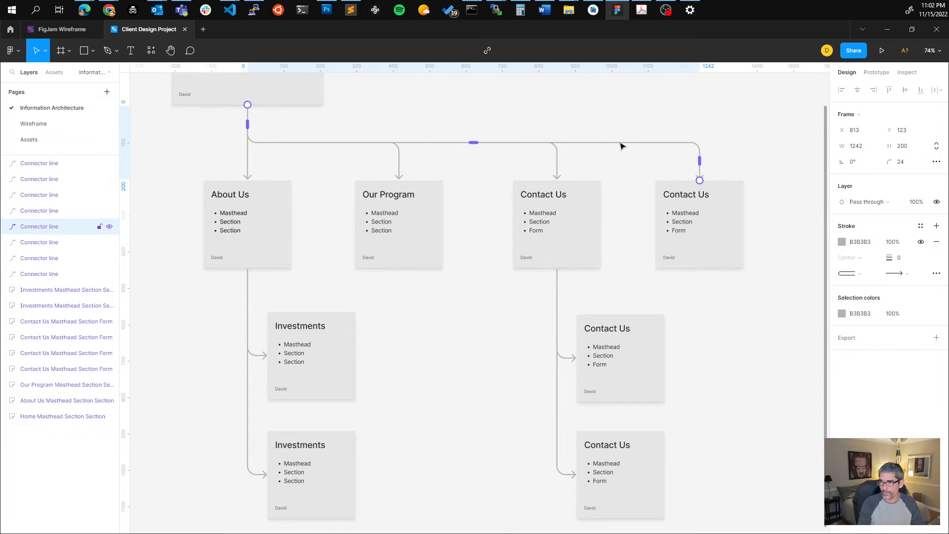
pyautogui.press('Delete')
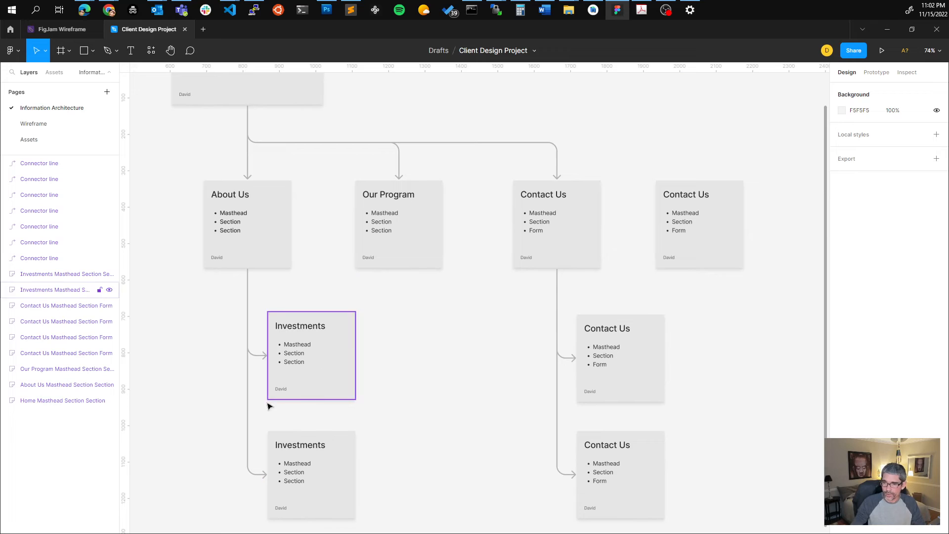
pyautogui.click(248, 413)
pyautogui.press('Delete')
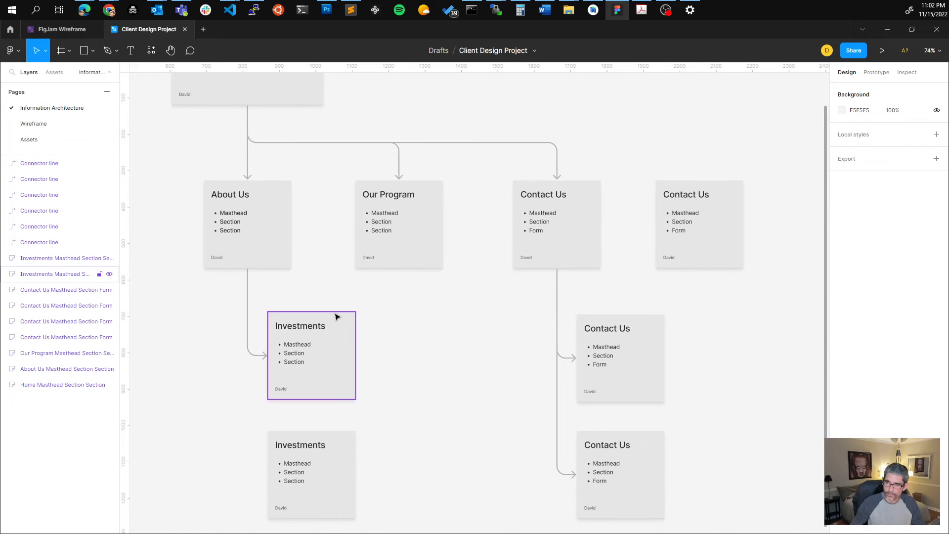
# Try to add a Give Me FigJam Connectors! connector between About Us and the lower Investments note
pyautogui.click(288, 240)
pyautogui.keyDown('shift'); pyautogui.click(306, 449); pyautogui.keyUp('shift')
pyautogui.rightClick(306, 449)
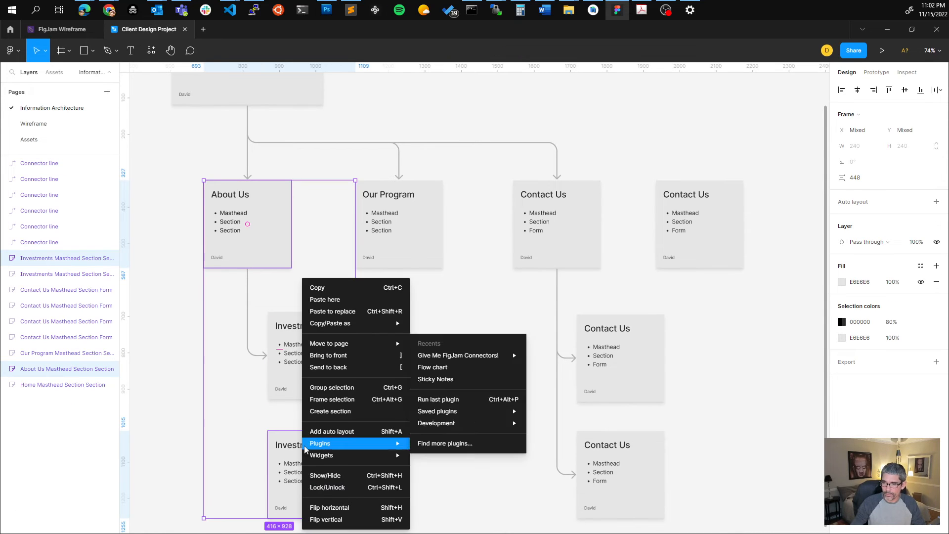
pyautogui.moveTo(349, 448)
pyautogui.moveTo(482, 358)
pyautogui.click(566, 375)
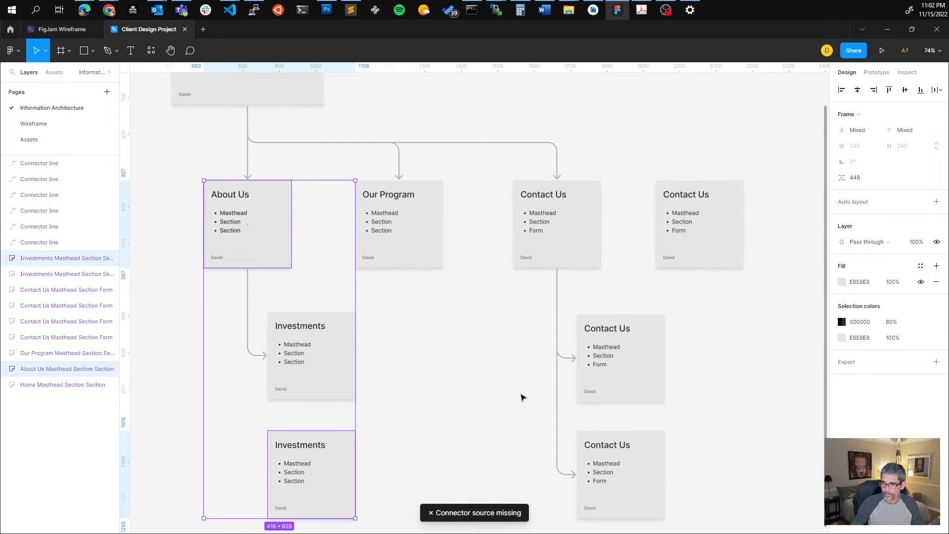
# Set the connector from Home to About Us as the source for the Give Me FigJam Connectors! plugin
pyautogui.click(459, 343)
pyautogui.click(247, 168)
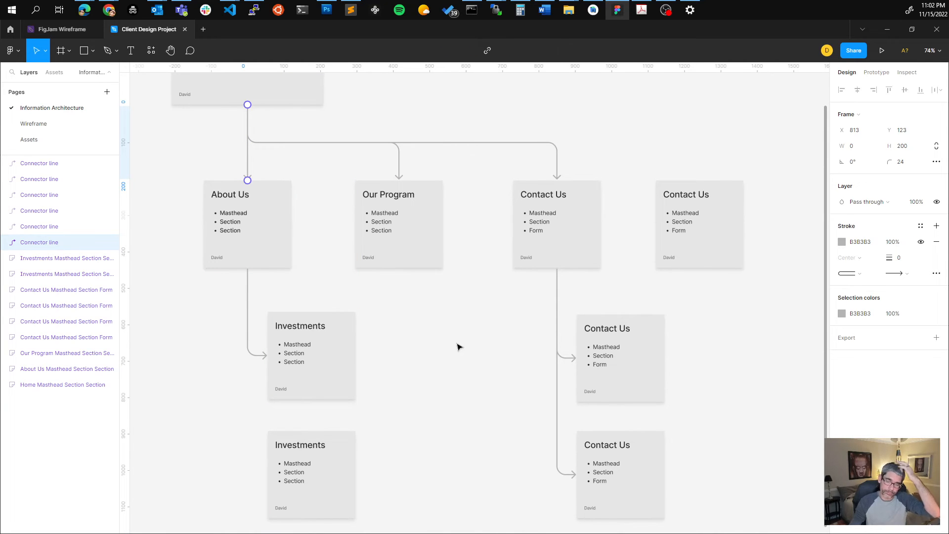
pyautogui.rightClick(243, 155)
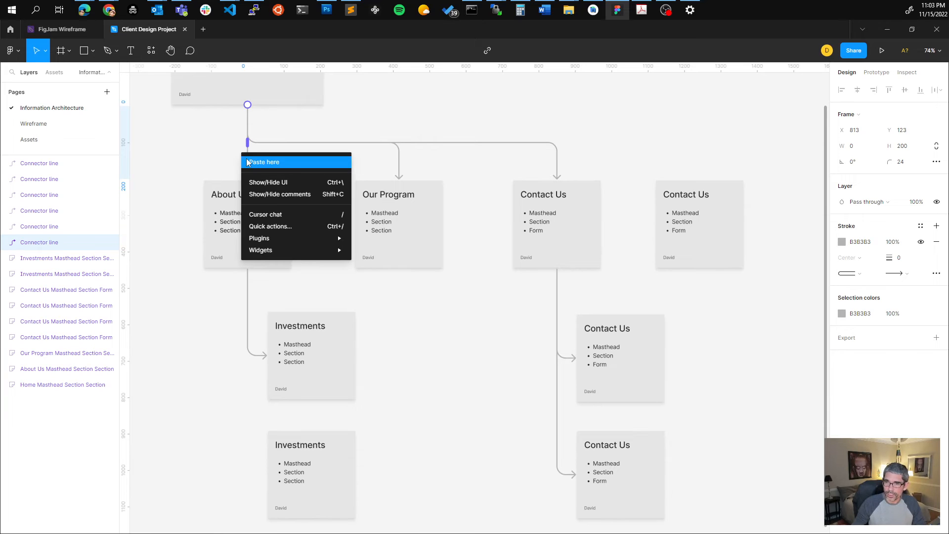
pyautogui.click(247, 143)
pyautogui.rightClick(245, 143)
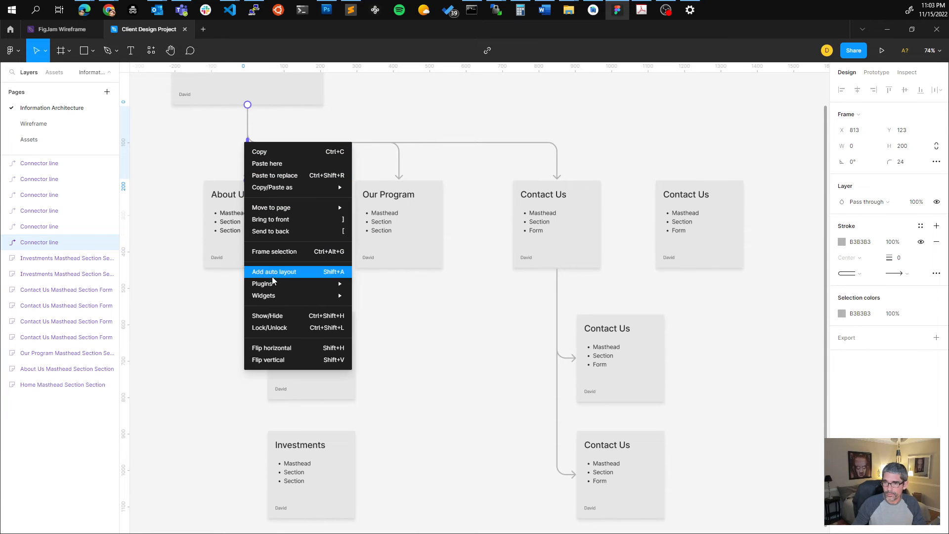
pyautogui.moveTo(297, 284)
pyautogui.moveTo(408, 295)
pyautogui.click(494, 296)
# Add a plugin connector from About Us to the lower Investments note, with its arrow end attached to the note's left side
pyautogui.click(277, 259)
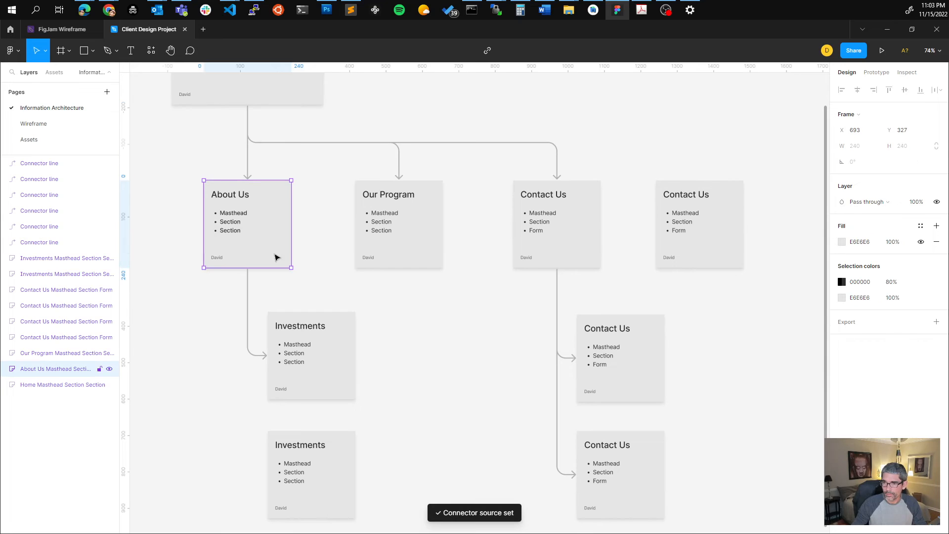
pyautogui.keyDown('shift'); pyautogui.click(321, 461); pyautogui.keyUp('shift')
pyautogui.rightClick(322, 461)
pyautogui.moveTo(381, 443)
pyautogui.moveTo(496, 419)
pyautogui.moveTo(515, 356)
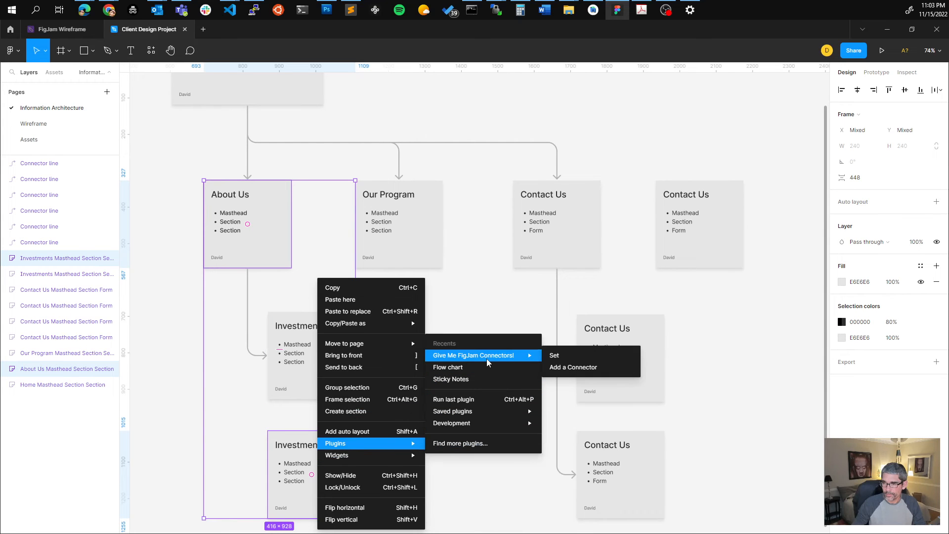
pyautogui.click(573, 369)
pyautogui.click(311, 420)
pyautogui.moveTo(311, 430); pyautogui.dragTo(268, 475)
# Copy the connector from Home to About Us onto the Assets page
pyautogui.click(247, 155)
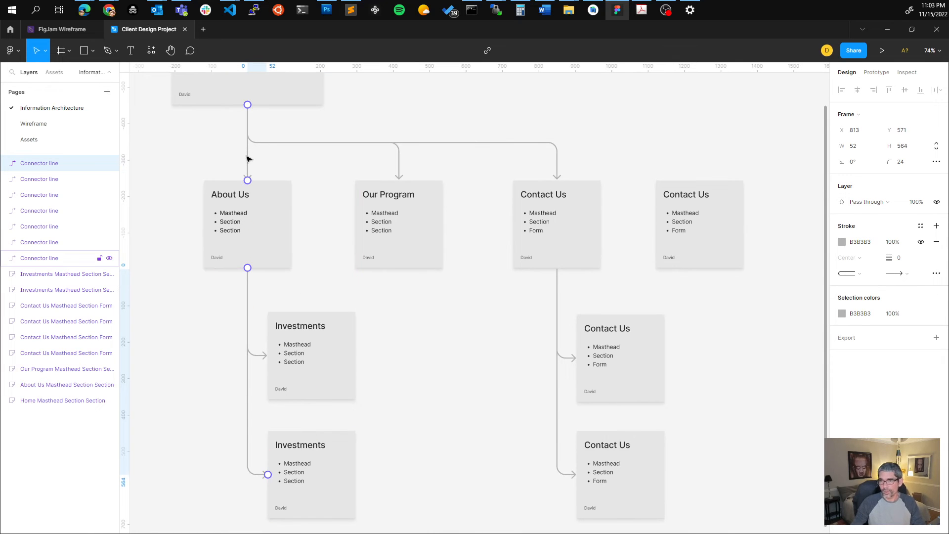
pyautogui.click(29, 140)
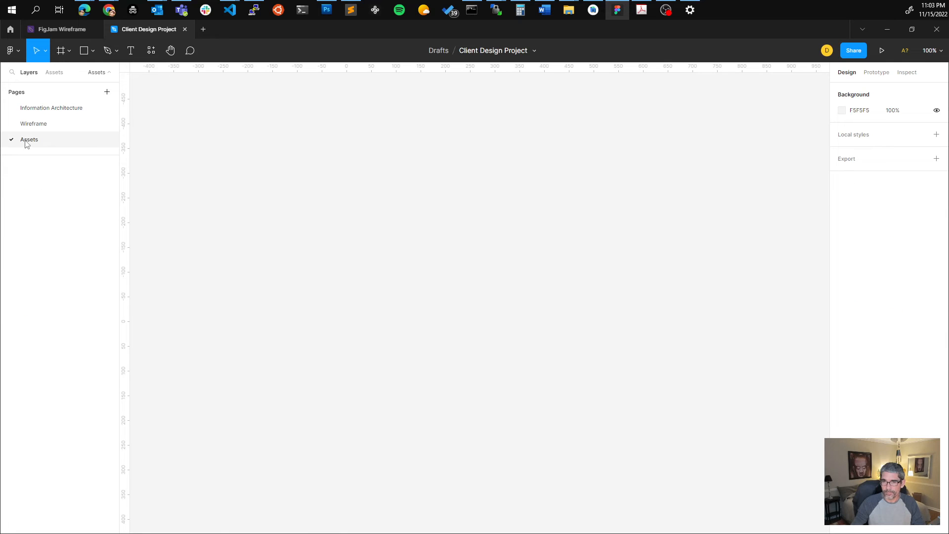
pyautogui.hotkey('ctrl', 'v')
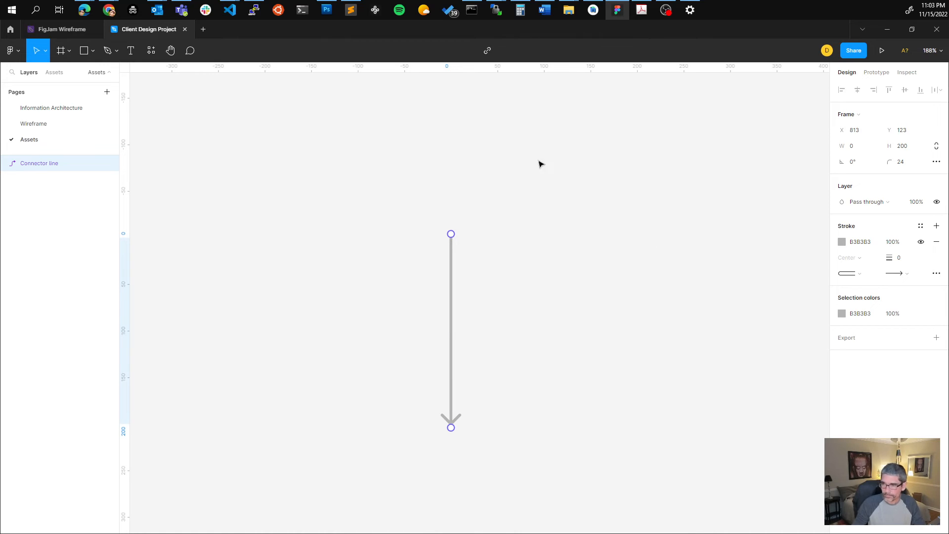
# Set the connector on the Assets page as the source for the Give Me FigJam Connectors! plugin
pyautogui.rightClick(450, 329)
pyautogui.moveTo(509, 448)
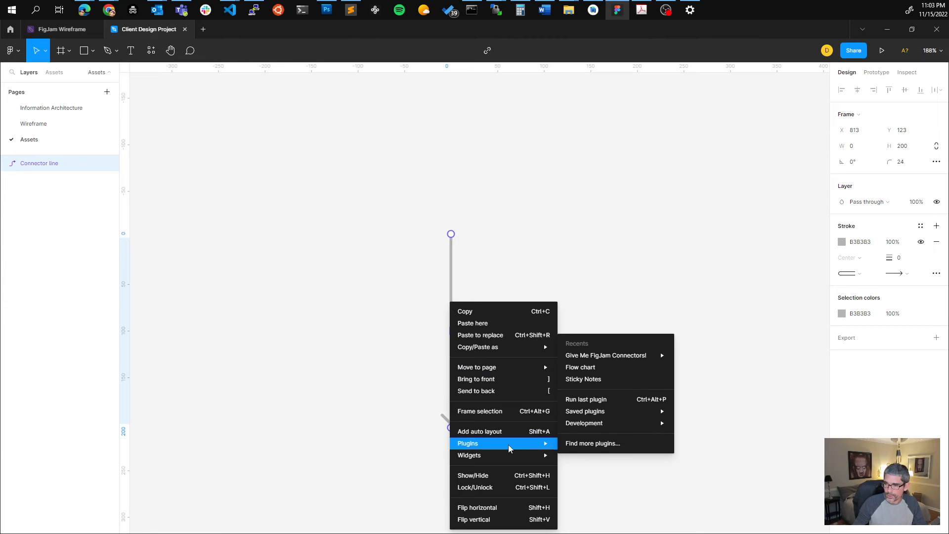
pyautogui.moveTo(603, 358)
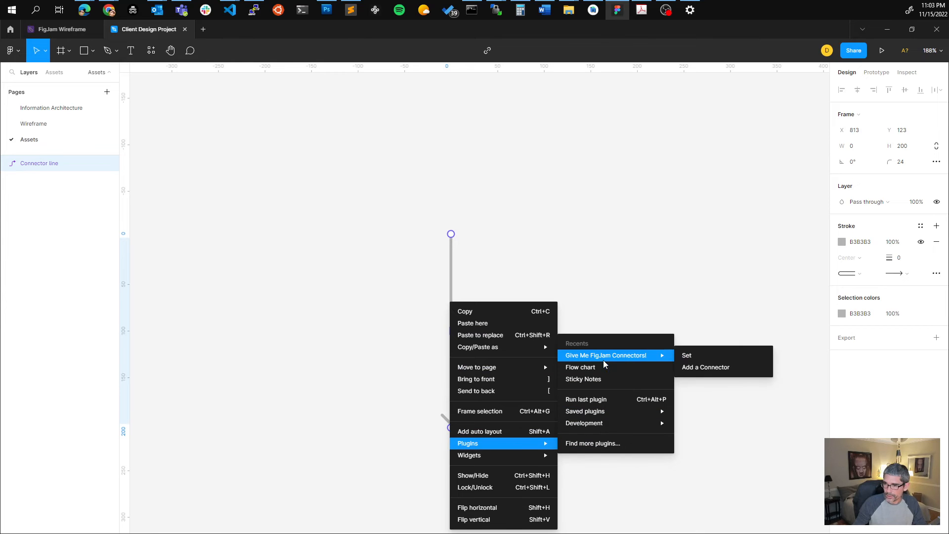
pyautogui.click(702, 355)
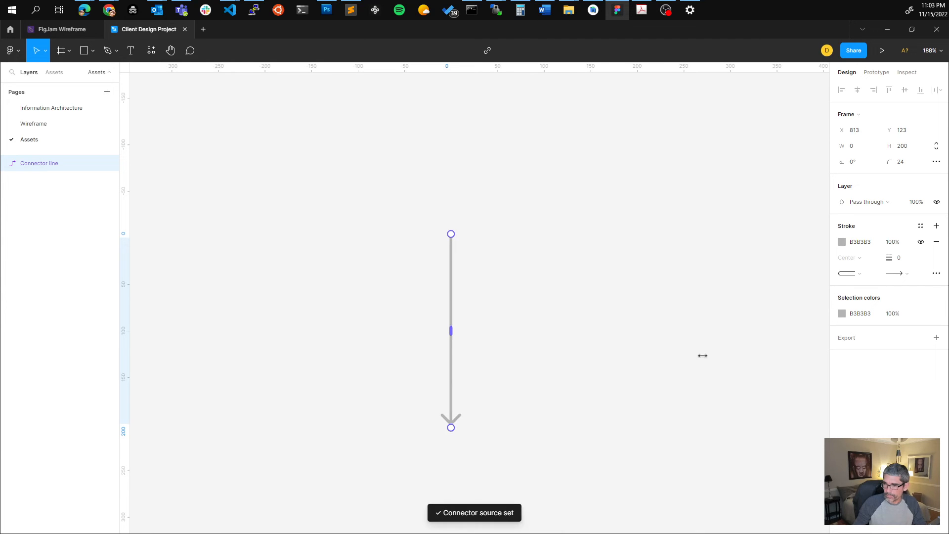
# On the Information Architecture page, delete the connectors from Home to About Us and from About Us to the lower Investments note
pyautogui.click(60, 108)
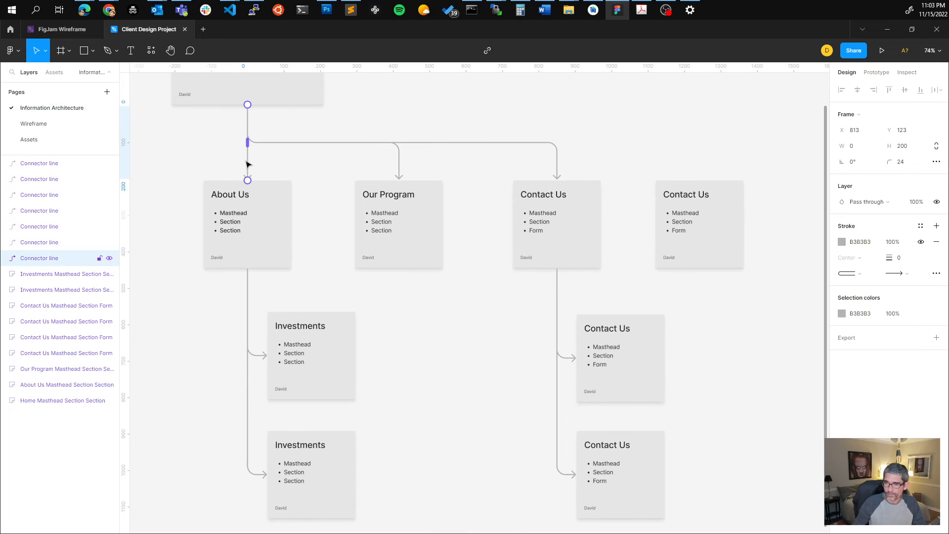
pyautogui.press('Escape')
pyautogui.moveTo(196, 362); pyautogui.dragTo(267, 440)
pyautogui.press('Delete')
# Try to connect the Home note to the About Us note by rerunning the last plugin command
pyautogui.click(235, 104)
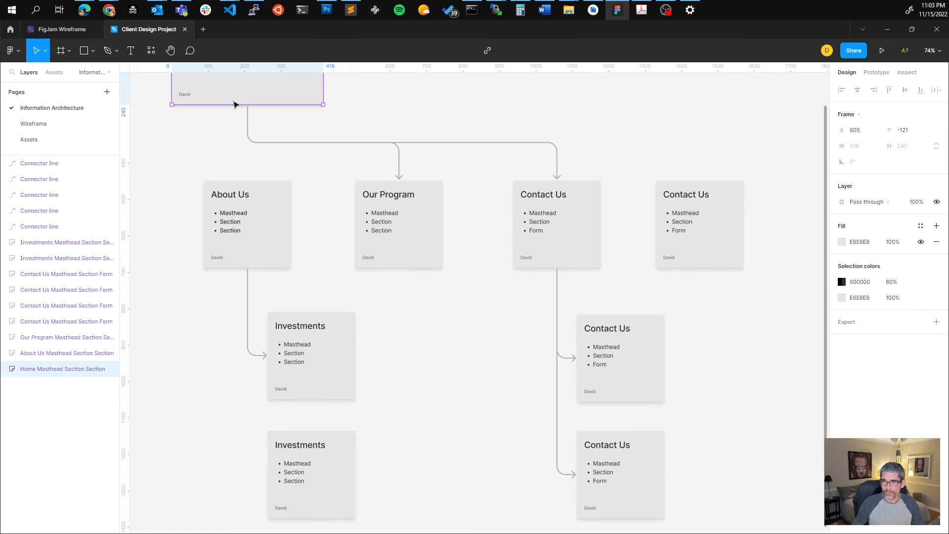
pyautogui.keyDown('shift'); pyautogui.click(247, 192); pyautogui.keyUp('shift')
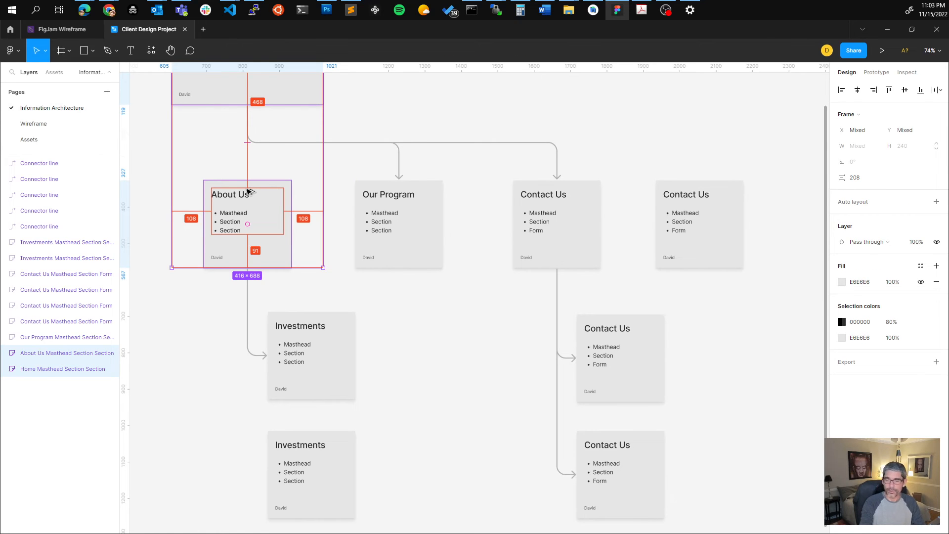
pyautogui.press('alt')
pyautogui.hotkey('ctrl', 'alt', 'p')
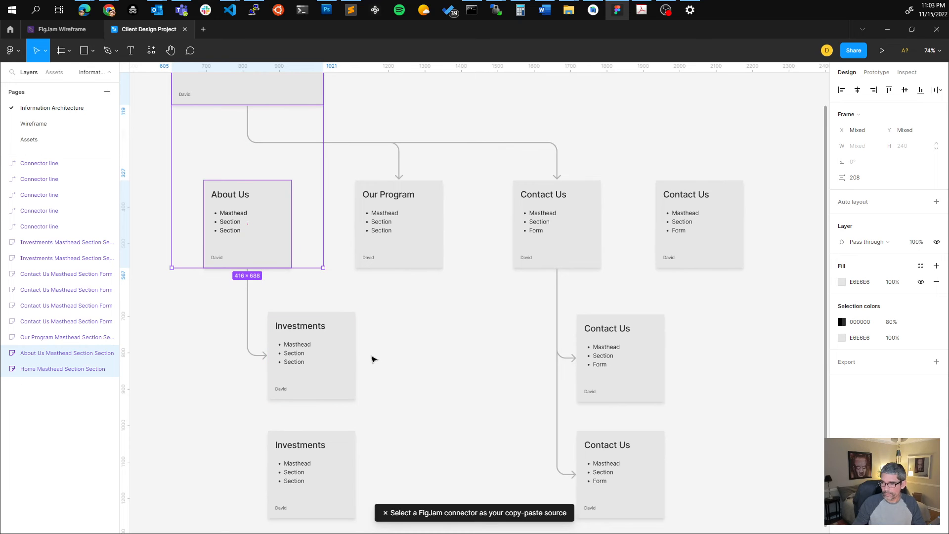
pyautogui.scroll(2, 370, 357)
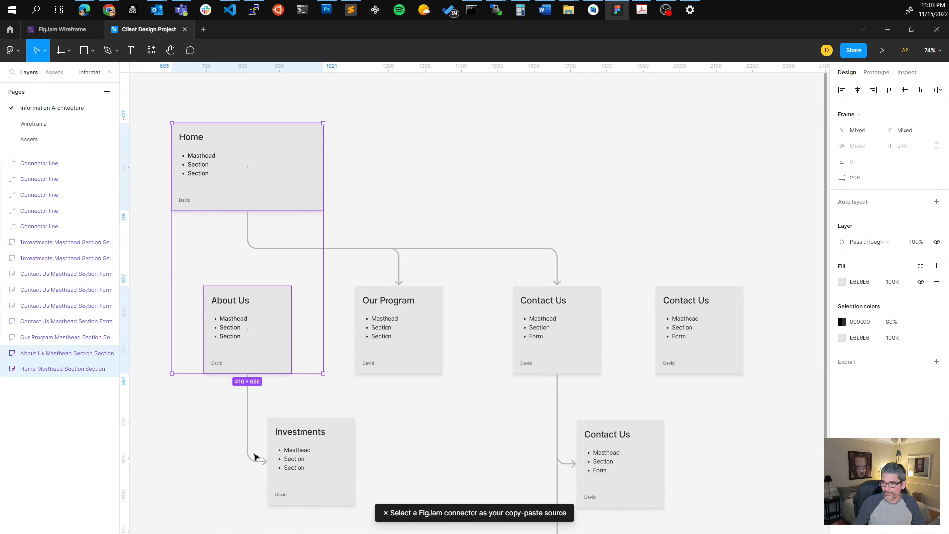
# Set the connector on the Assets page as the source for Give Me FigJam Connectors! again
pyautogui.click(35, 140)
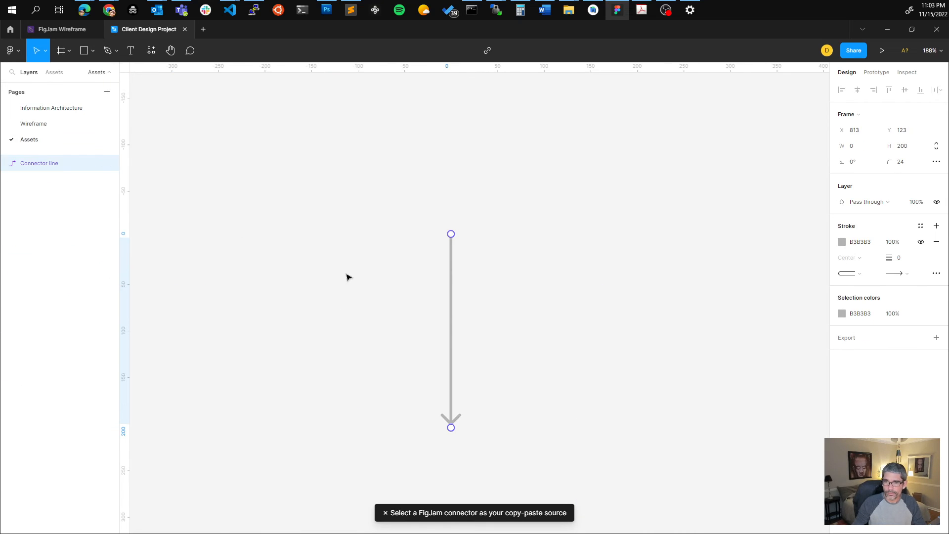
pyautogui.rightClick(450, 324)
pyautogui.moveTo(511, 447)
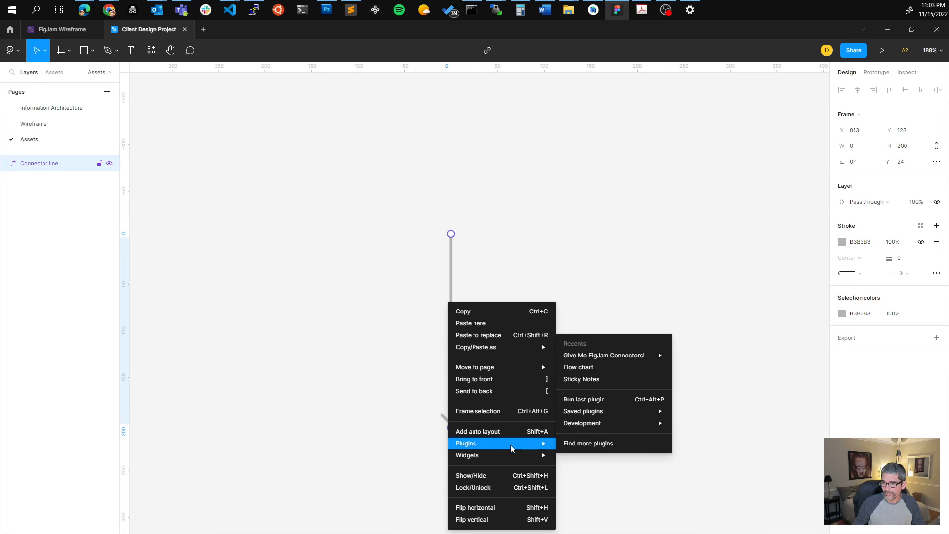
pyautogui.click(686, 356)
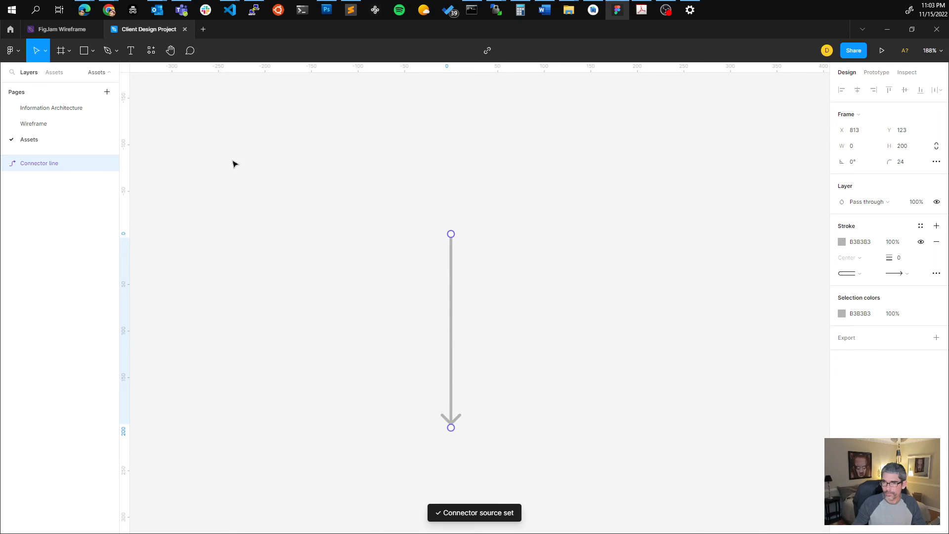
# On the Information Architecture page, try again to connect Home and About Us by rerunning the last plugin
pyautogui.click(52, 110)
pyautogui.click(270, 196)
pyautogui.keyDown('shift'); pyautogui.click(264, 328); pyautogui.keyUp('shift')
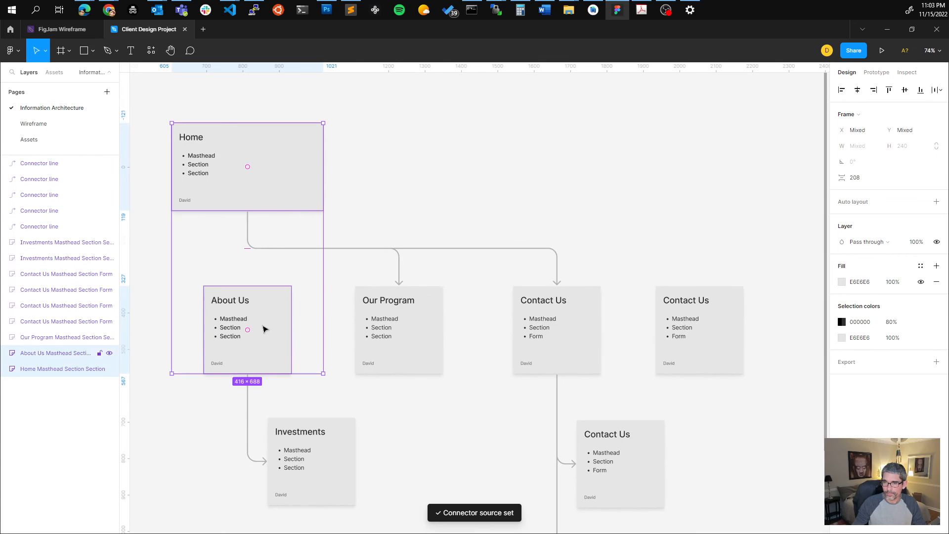
pyautogui.hotkey('ctrl', 'alt', 'p')
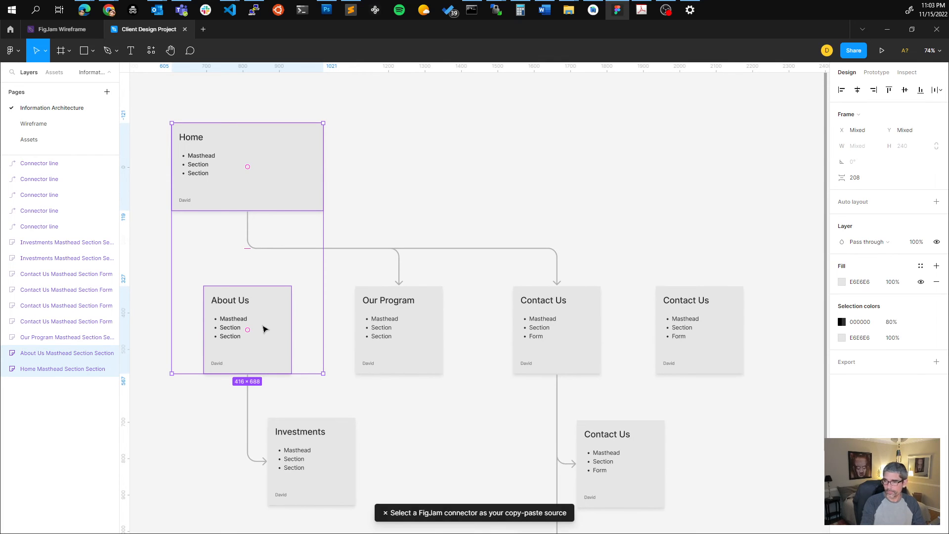
pyautogui.click(385, 417)
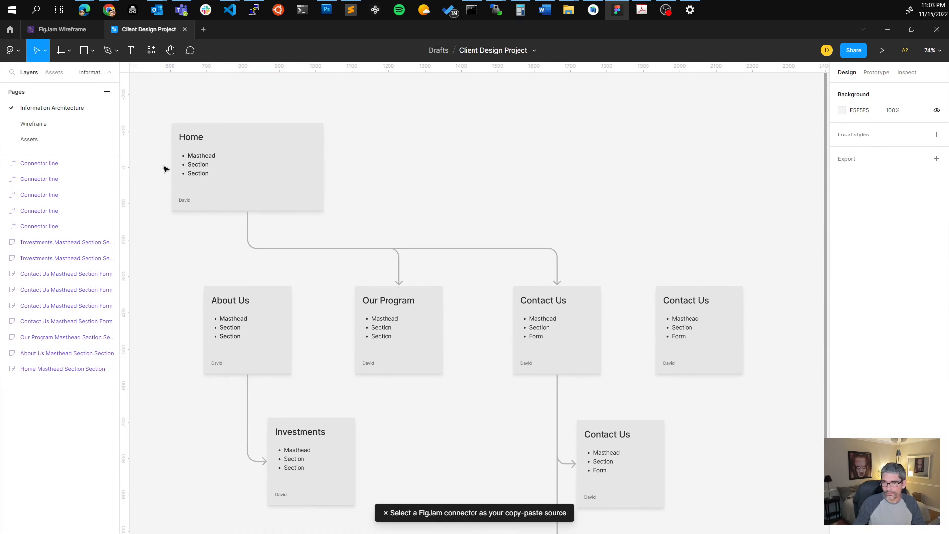
# Set the Assets page connector once more as the Give Me FigJam Connectors! source
pyautogui.click(23, 140)
pyautogui.rightClick(451, 336)
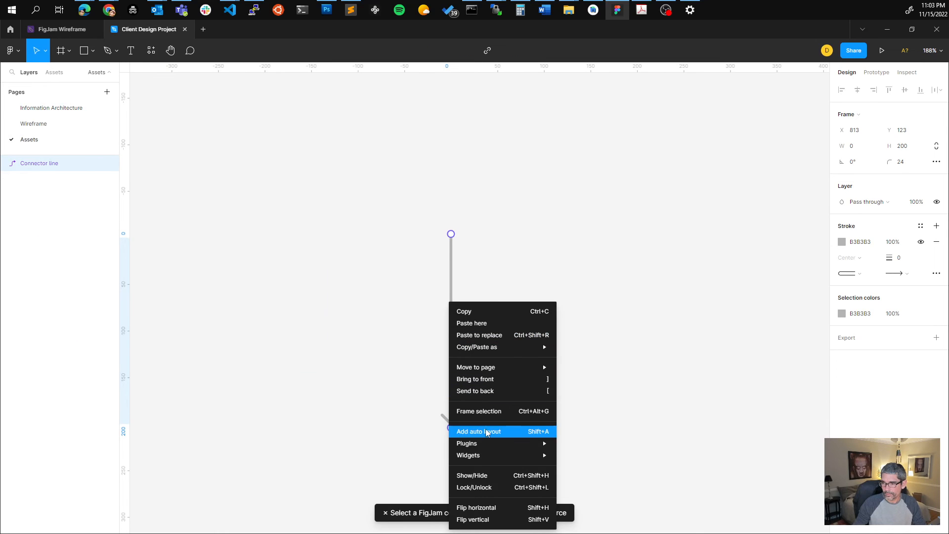
pyautogui.moveTo(487, 443)
pyautogui.moveTo(594, 357)
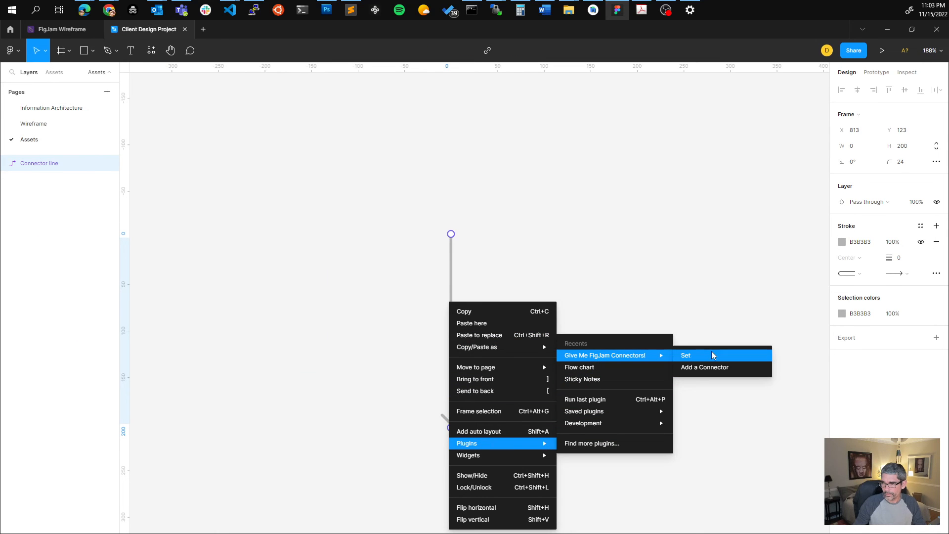
pyautogui.click(711, 352)
# On the Information Architecture page, add a connector from Home to About Us with the Give Me FigJam Connectors! plugin's Add a Connector command
pyautogui.click(49, 108)
pyautogui.click(247, 168)
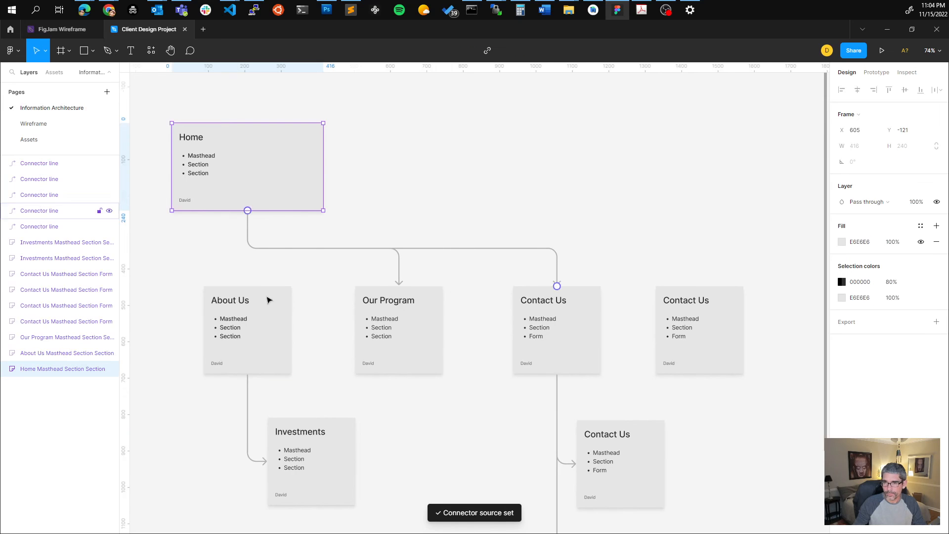
pyautogui.keyDown('shift'); pyautogui.click(271, 316); pyautogui.keyUp('shift')
pyautogui.rightClick(271, 315)
pyautogui.moveTo(319, 443)
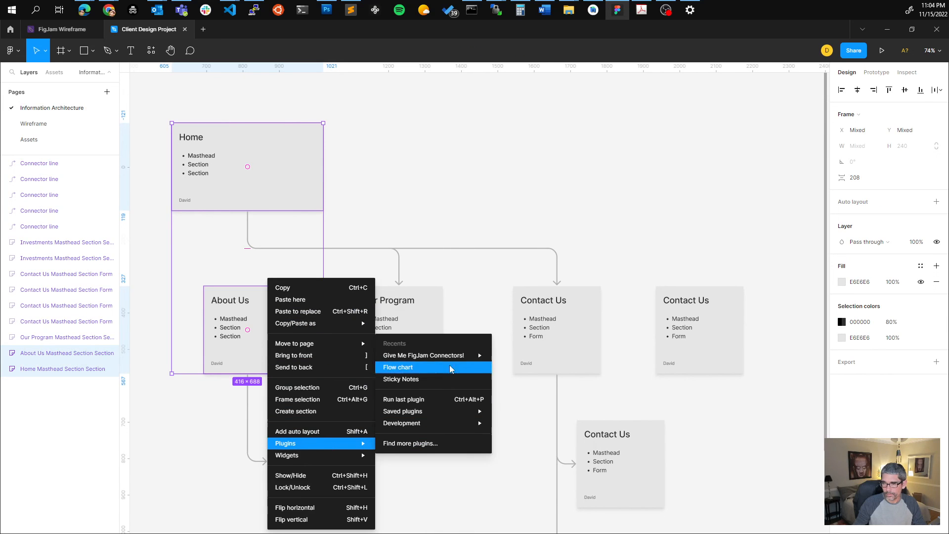
pyautogui.moveTo(445, 355)
pyautogui.click(525, 373)
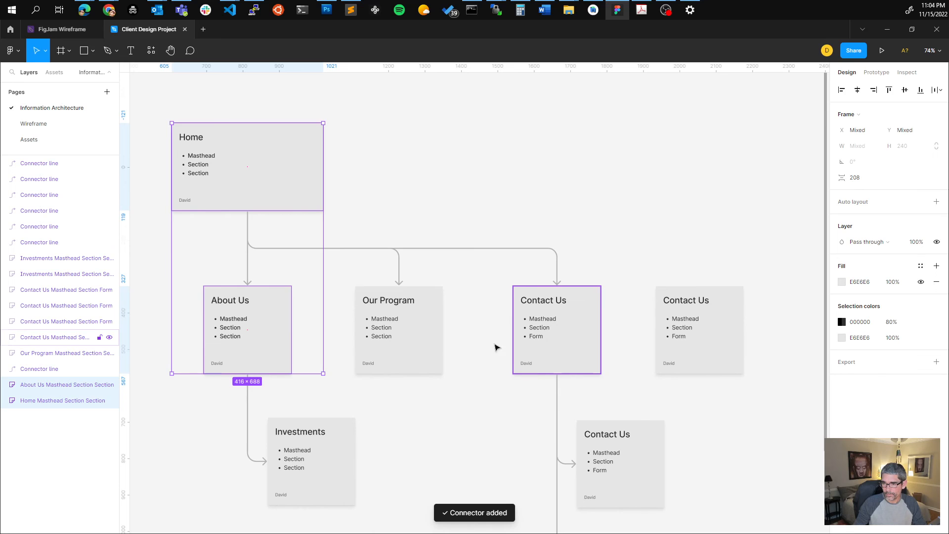
pyautogui.click(326, 401)
# Rerun the plugin to connect About Us to the lower Investments note, and attach the arrow end to the note's left side
pyautogui.scroll(-1, 301, 385)
pyautogui.scroll(-4, 303, 388)
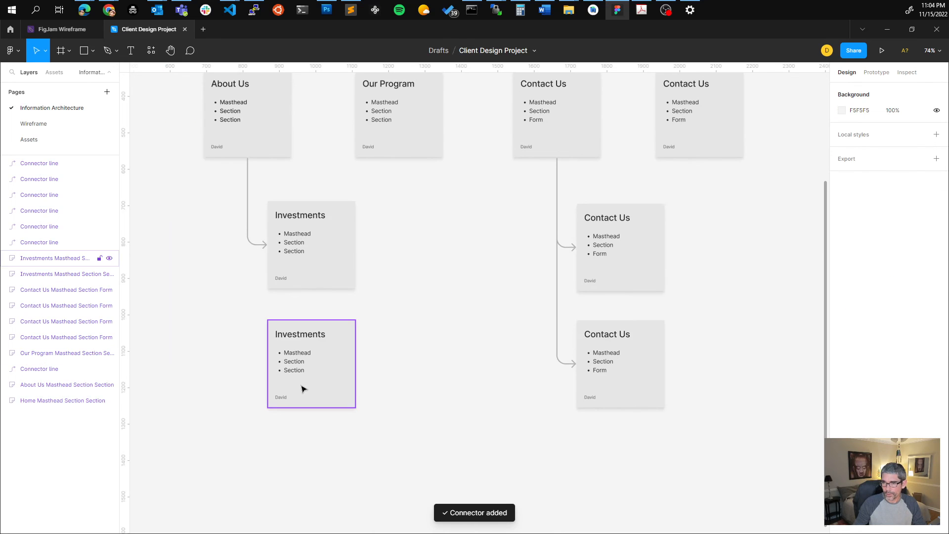
pyautogui.click(242, 142)
pyautogui.keyDown('shift'); pyautogui.click(342, 370); pyautogui.keyUp('shift')
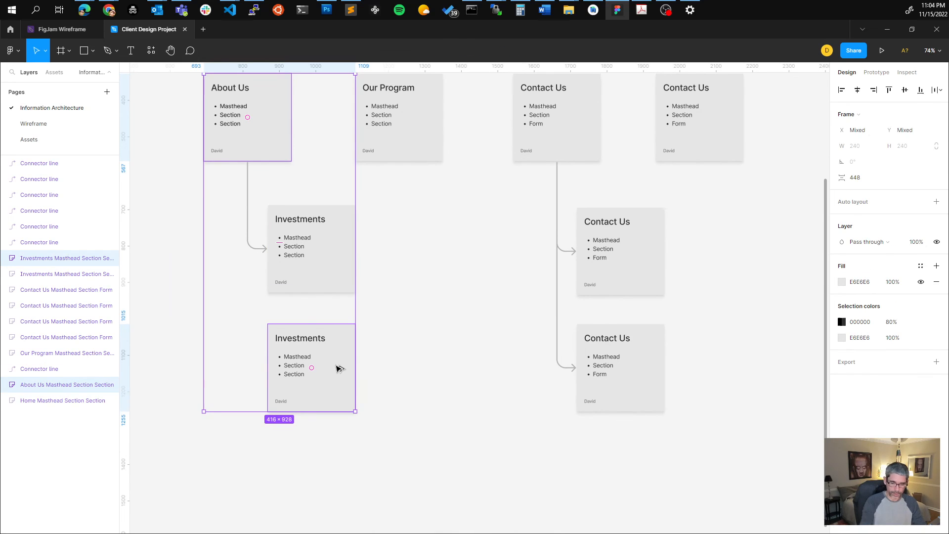
pyautogui.hotkey('ctrl', 'alt', 'p')
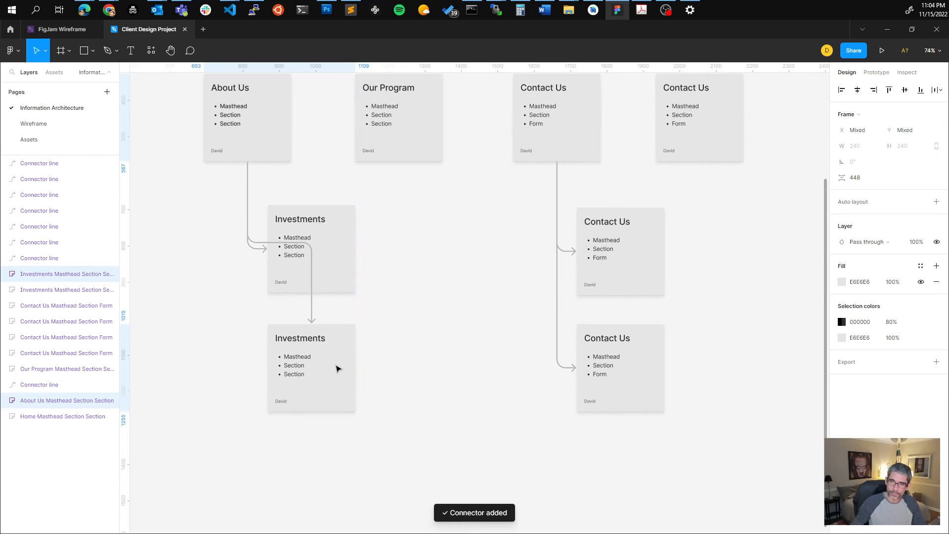
pyautogui.click(296, 243)
pyautogui.moveTo(312, 324); pyautogui.dragTo(267, 375)
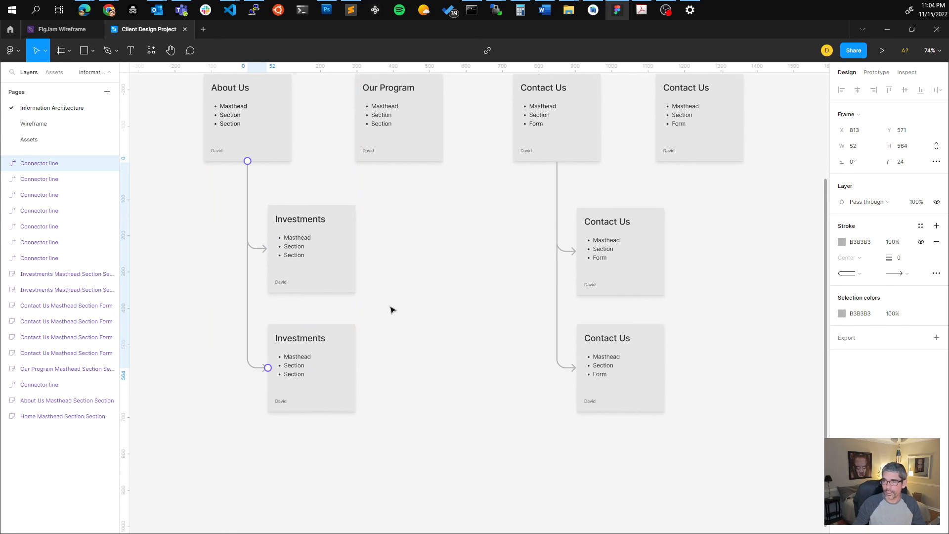
# Review the whole site map and compare it with the original diagram in the FigJam Wireframe file
pyautogui.scroll(4, 391, 309)
pyautogui.scroll(-2, 391, 310)
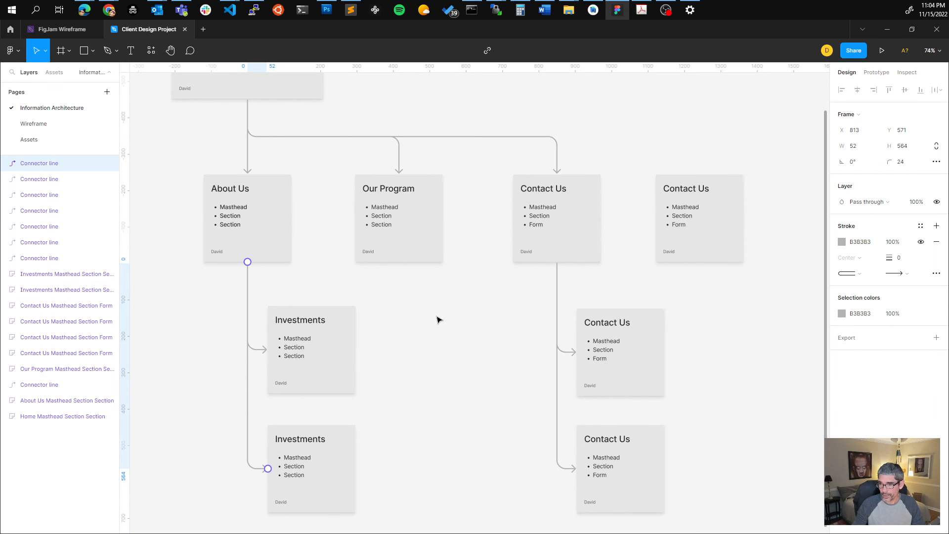
pyautogui.scroll(-2, 435, 319)
pyautogui.scroll(-2, 403, 322)
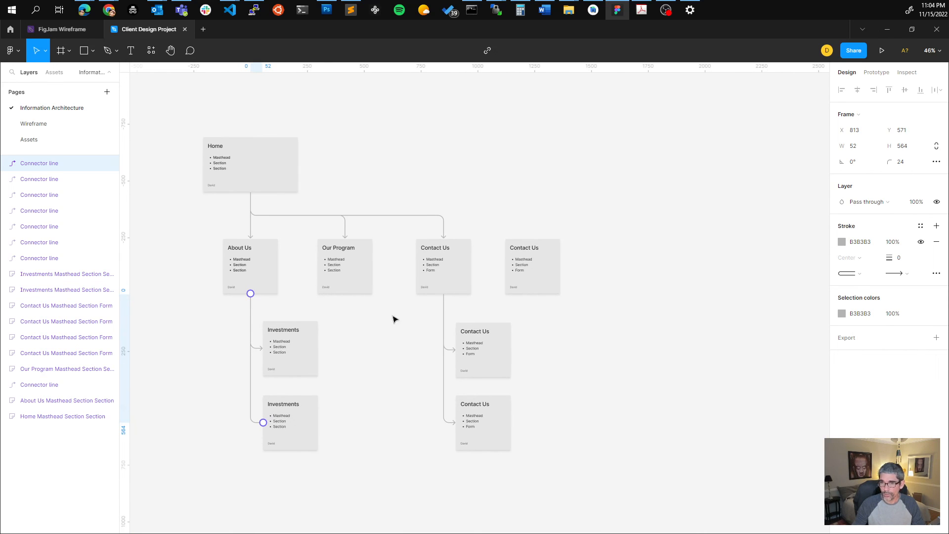
pyautogui.click(54, 29)
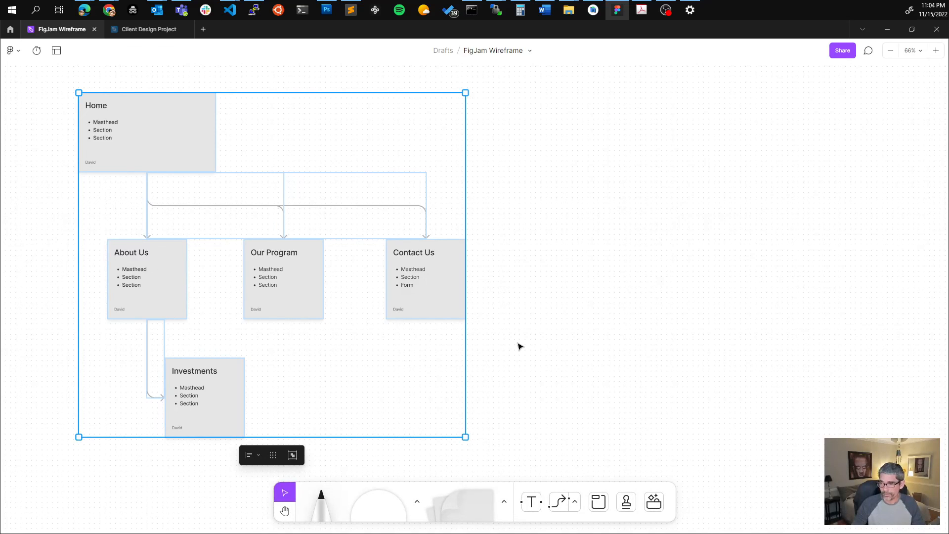
pyautogui.scroll(-2, 507, 352)
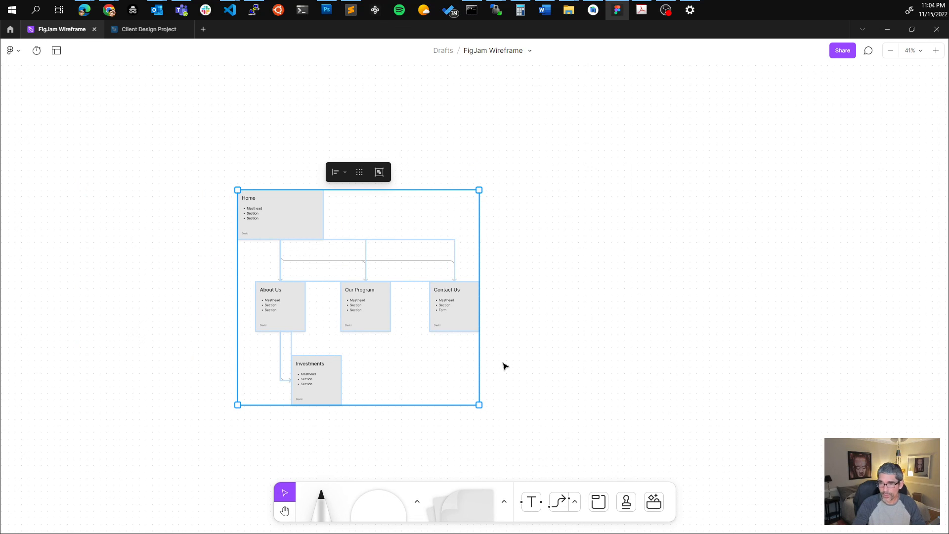
pyautogui.moveTo(195, 168); pyautogui.dragTo(541, 456)
pyautogui.click(603, 328)
# Return to the Client Design Project file and open its Wireframe page
pyautogui.click(158, 30)
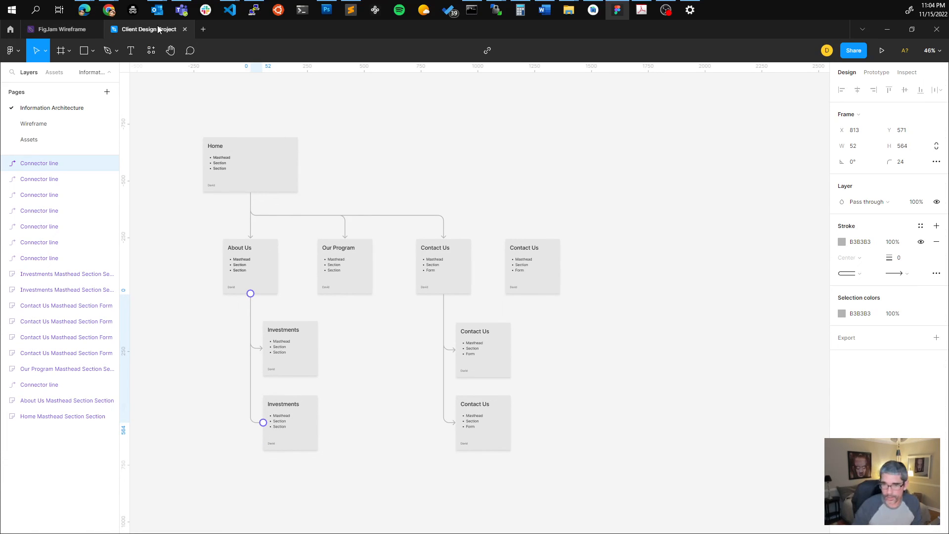
pyautogui.click(55, 130)
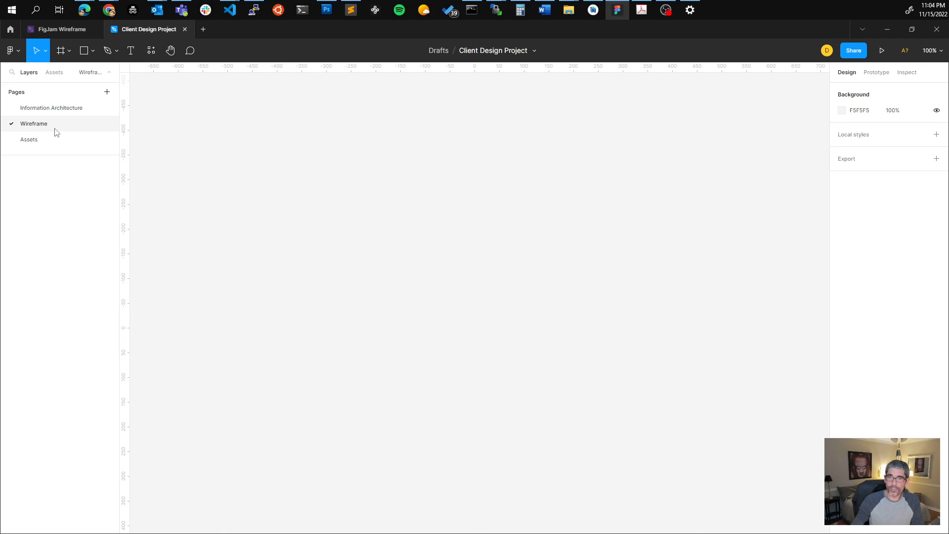